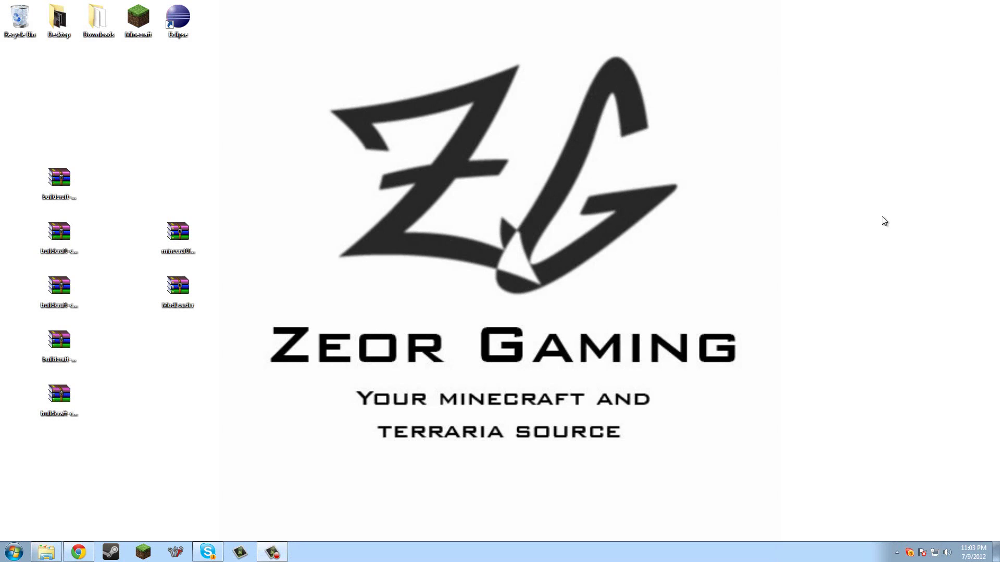
Step: Select the ModLoader and Minecraft Forge client archives on the desktop, then restore the forum thread in Chrome
click(180, 287)
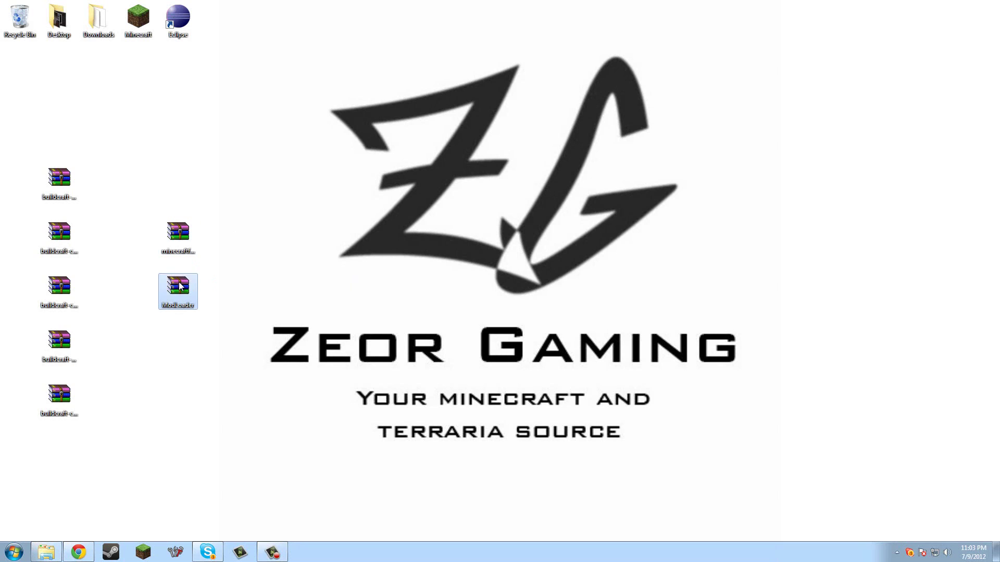
click(182, 242)
click(78, 552)
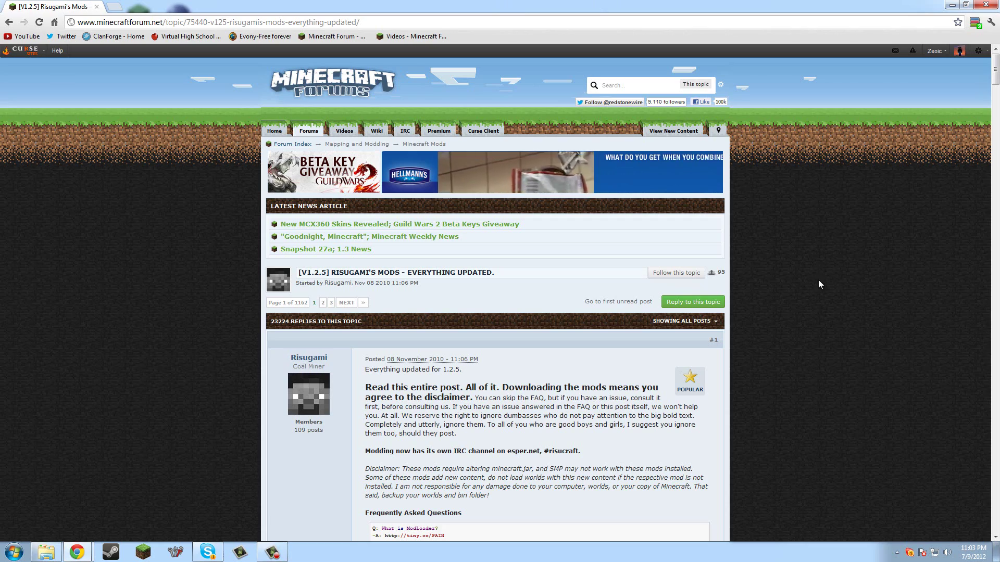
Step: Scroll to the ModLoader 1.2.5 entry and highlight its version text and Adfly/Direct download links
scroll(805, 281, down, 9)
scroll(773, 290, down, 9)
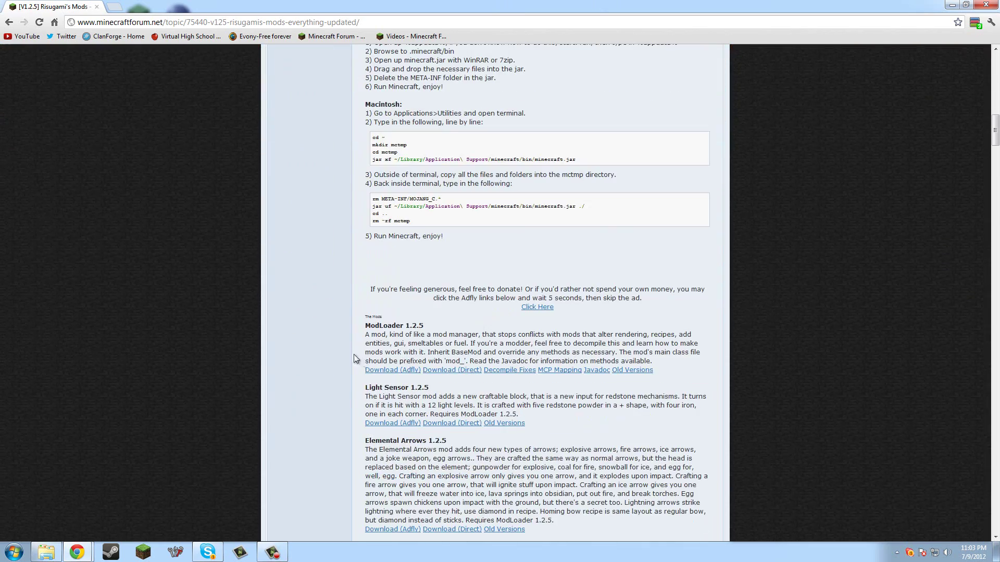
drag(415, 323, 424, 325)
drag(361, 373, 403, 372)
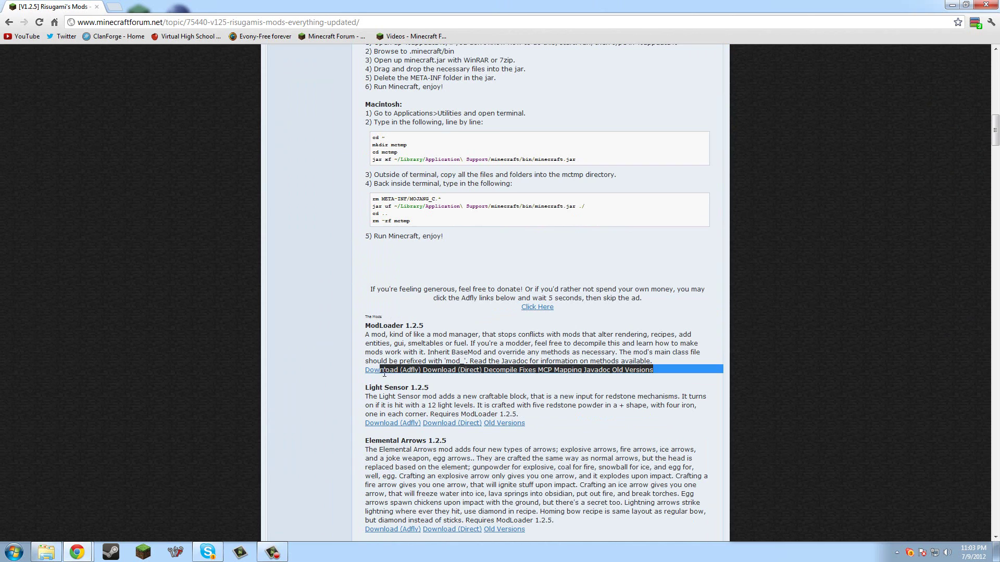
click(381, 361)
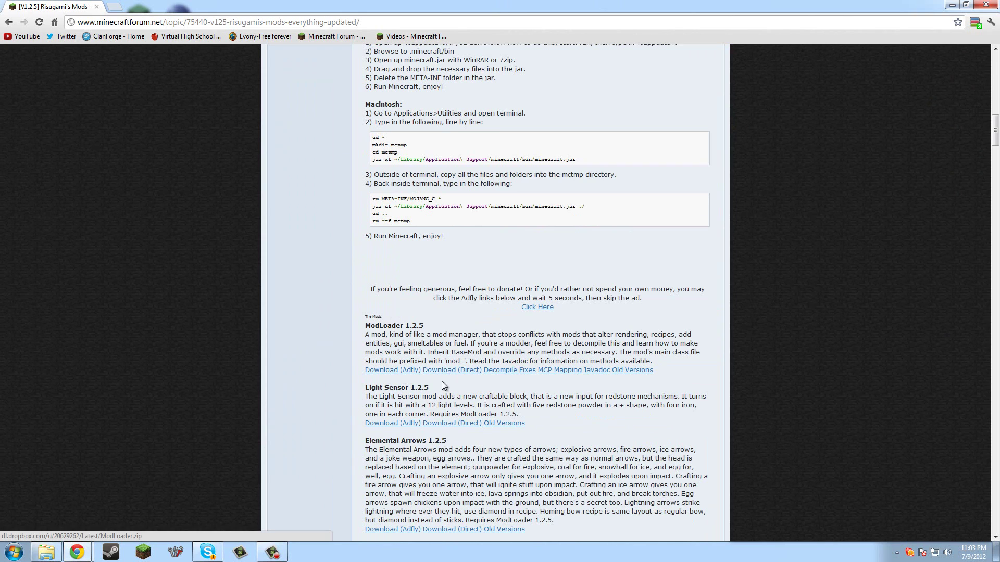
drag(422, 371, 473, 371)
click(487, 378)
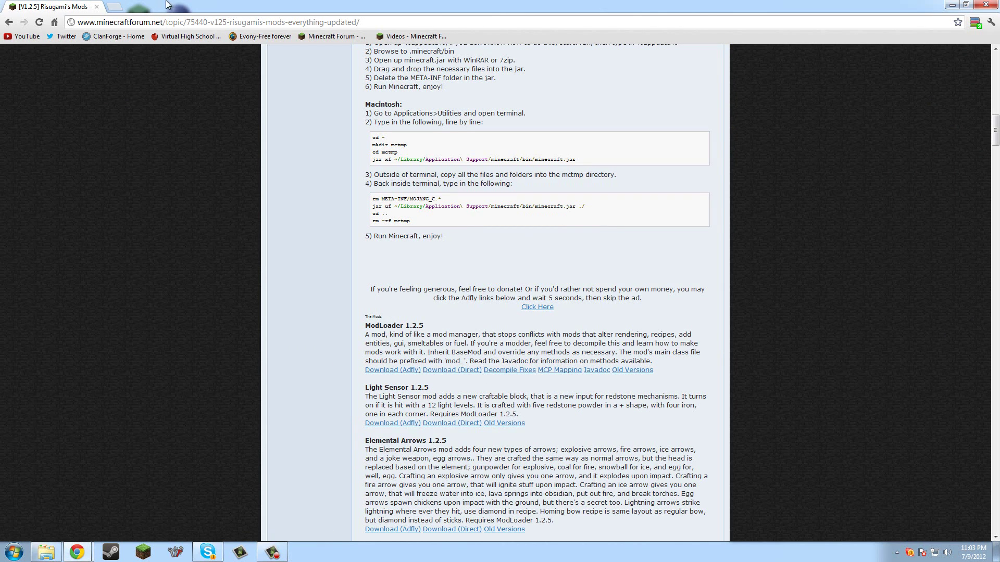
Step: Show the desktop, select the minecraftforge-client archive, then bring Chrome back
key(super+d)
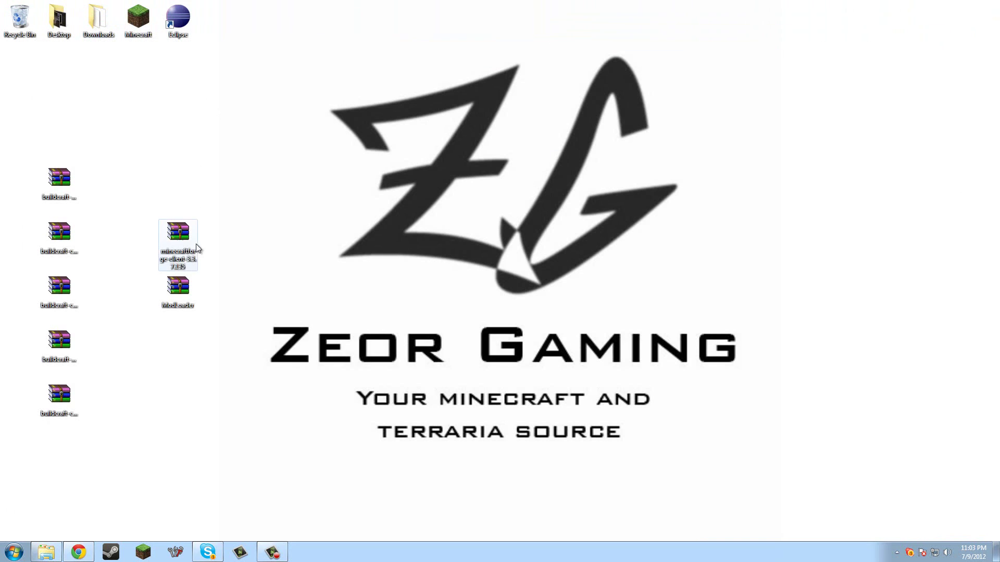
click(190, 253)
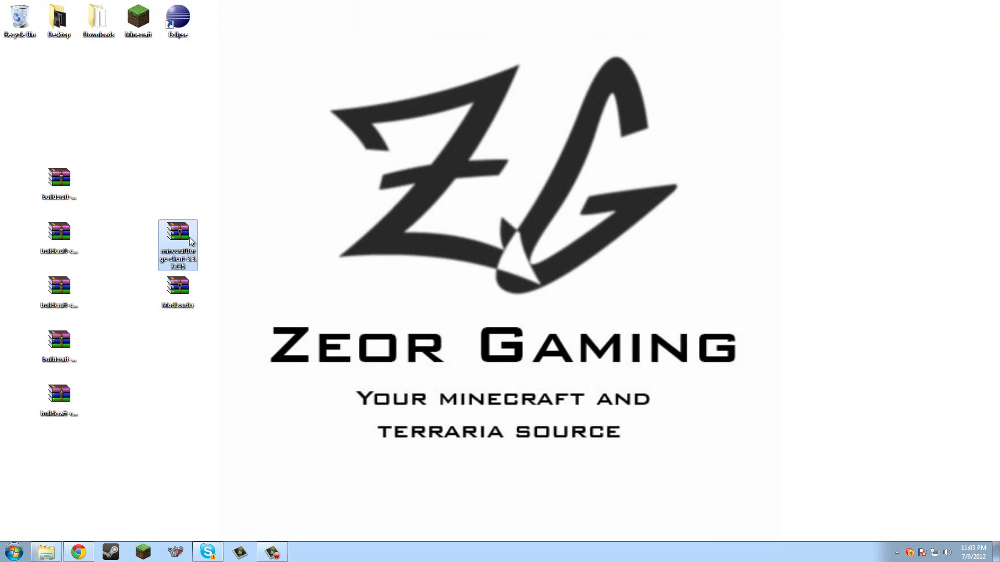
key(super+d)
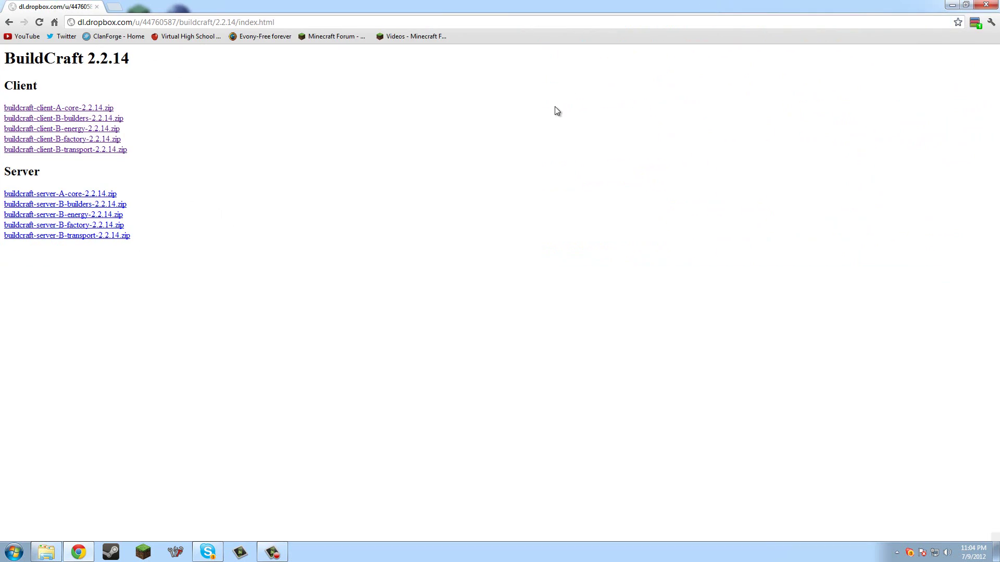
Step: Try a buildcraft-client 2.2.14 download link, then return to the Dropbox index
triple_click(385, 214)
click(382, 211)
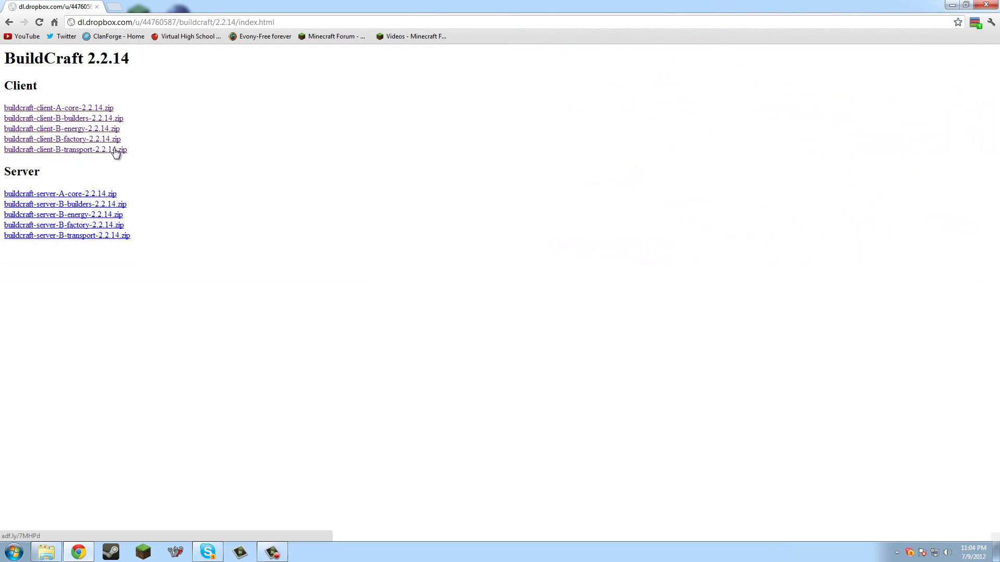
click(107, 110)
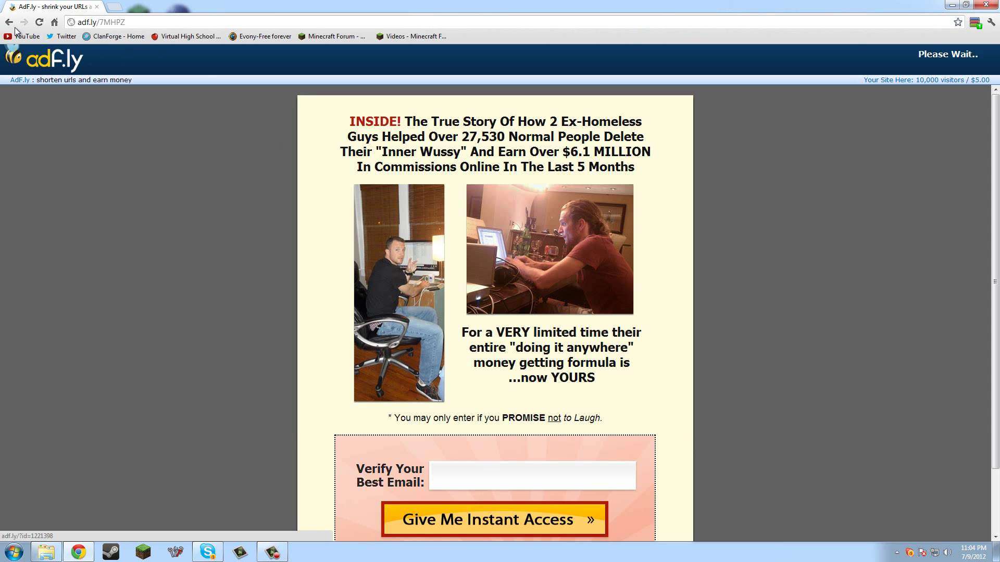
click(9, 22)
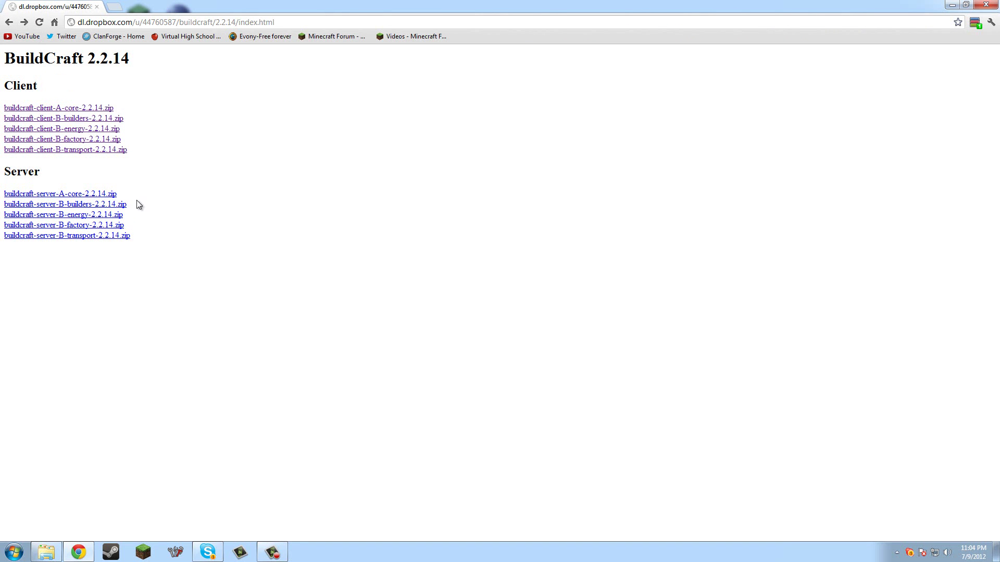
drag(113, 209, 89, 196)
click(91, 184)
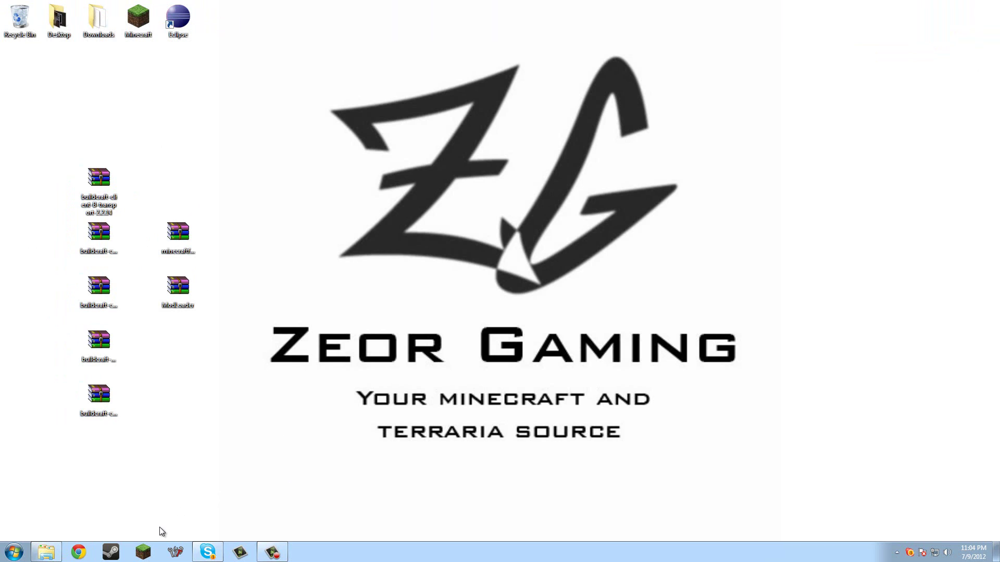
click(146, 550)
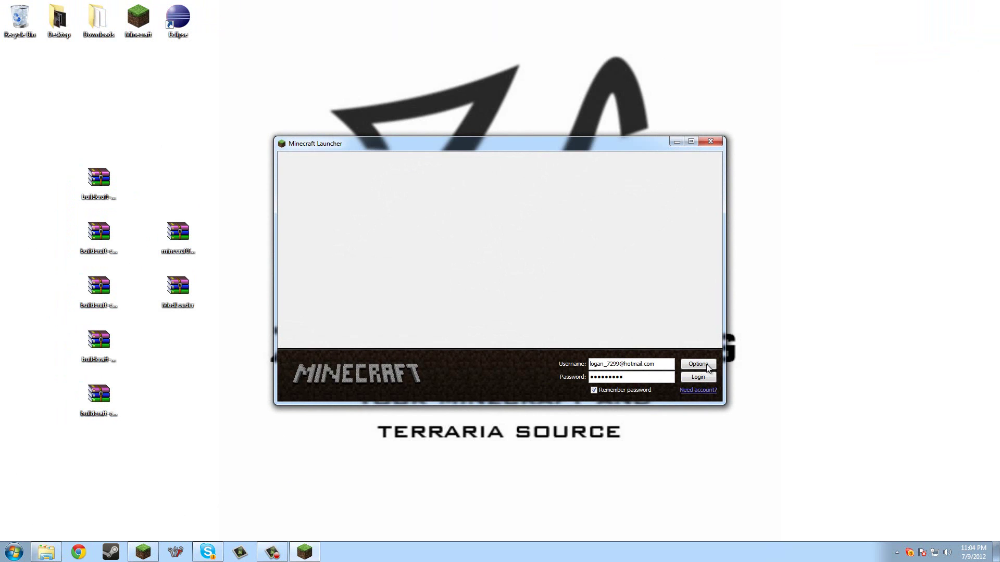
click(706, 366)
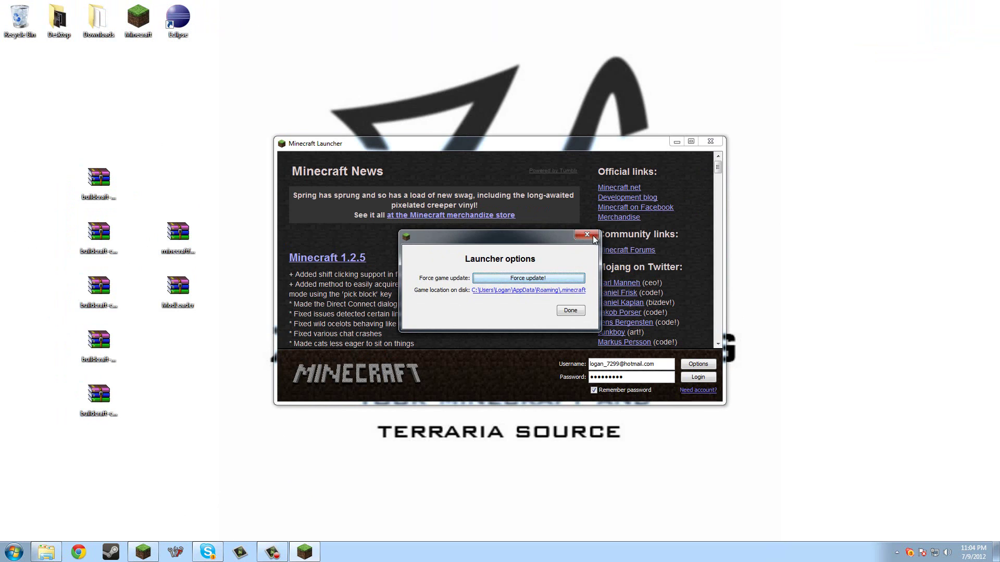
click(588, 234)
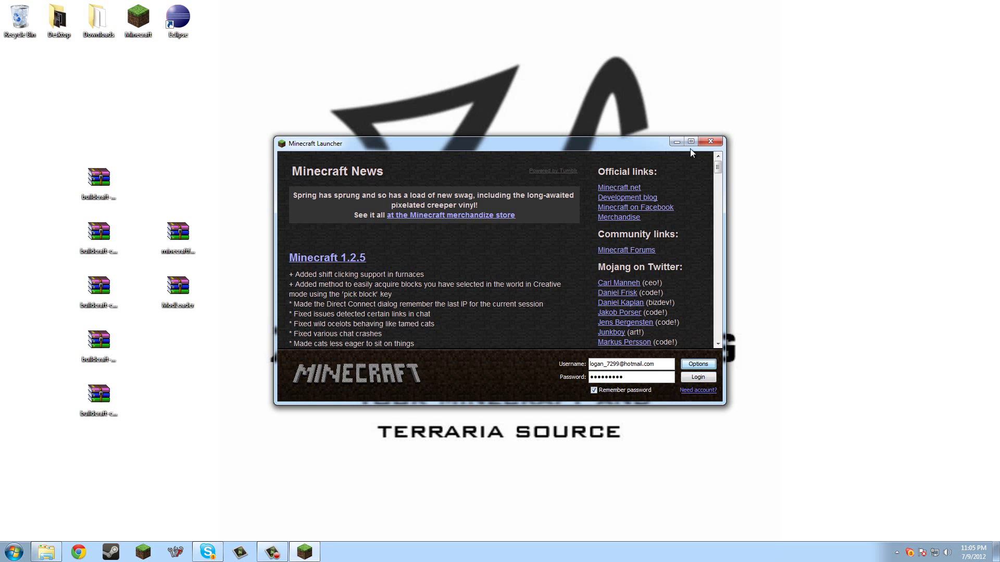
click(711, 143)
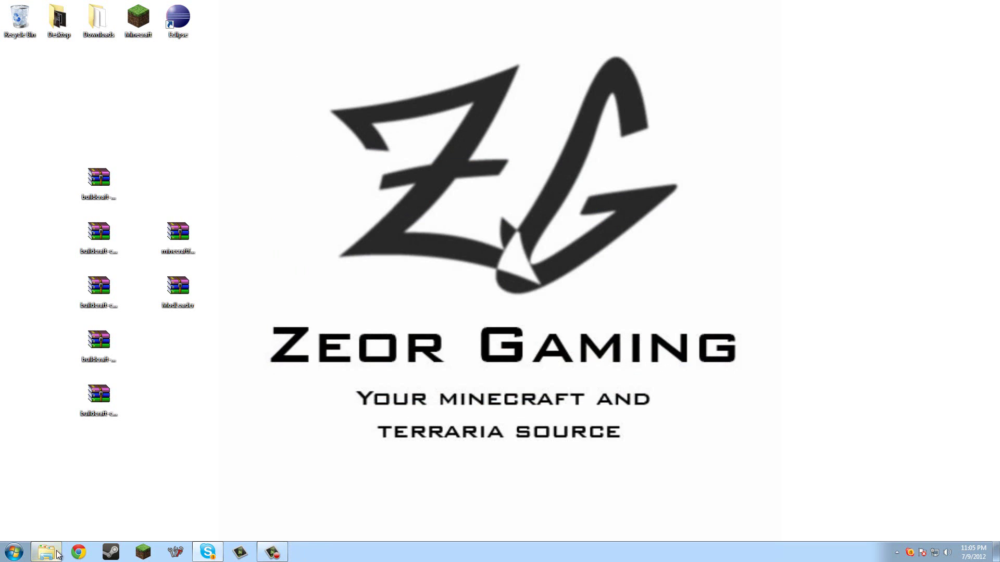
Step: Launch Run from the Start search and run %appdata% to open the Roaming folder
click(14, 552)
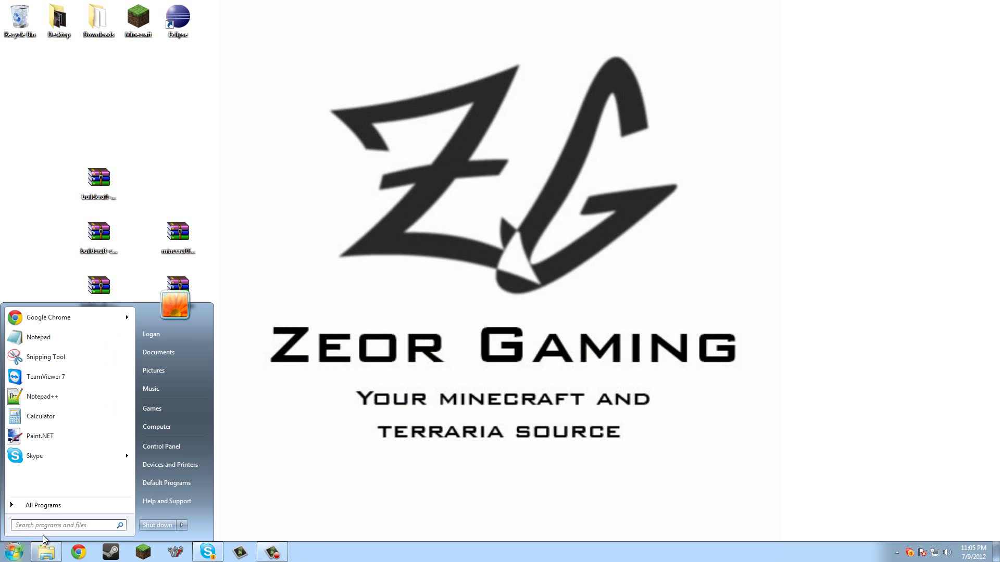
text(run)
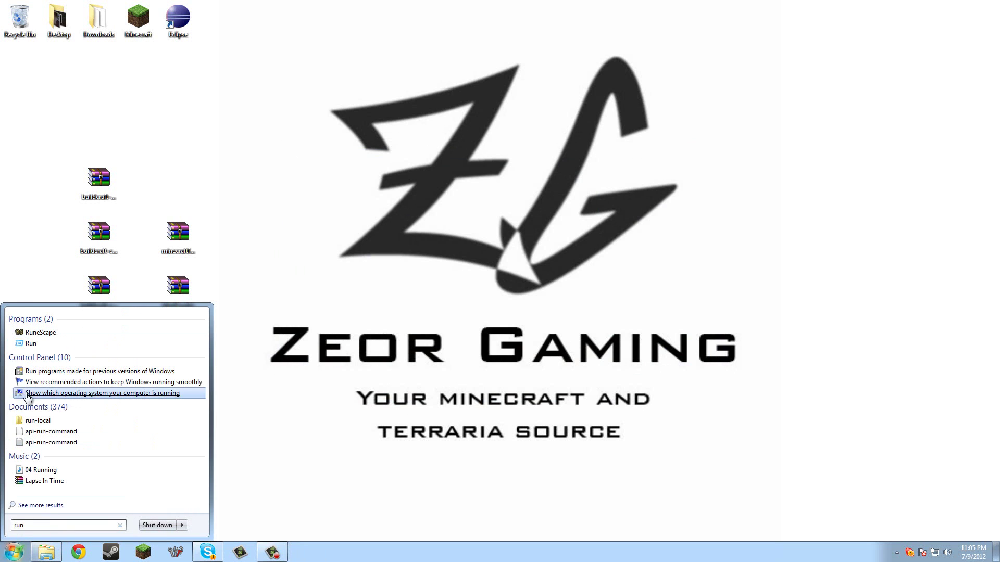
click(26, 348)
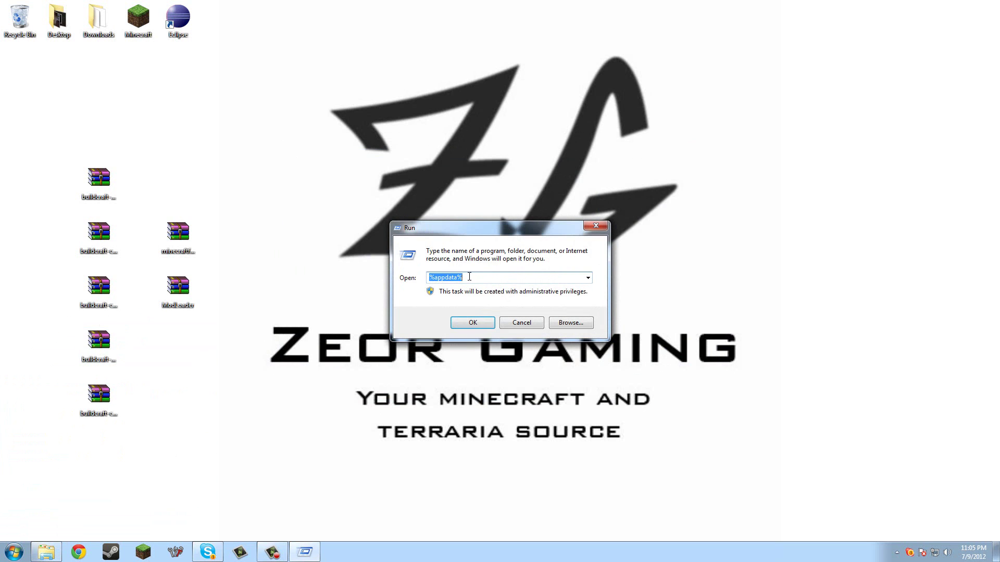
click(469, 277)
click(480, 322)
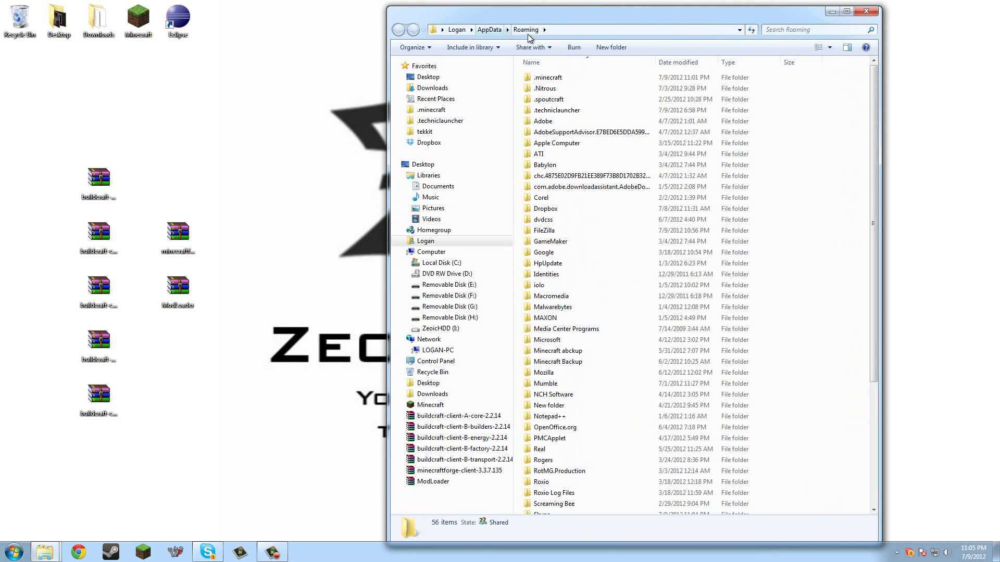
Step: Go into .minecraft\bin and open minecraft.jar with WinRAR
double_click(561, 80)
mouse_move(556, 201)
mouse_down()
mouse_move(536, 76)
mouse_move(570, 202)
mouse_move(544, 81)
mouse_up()
click(544, 81)
double_click(541, 83)
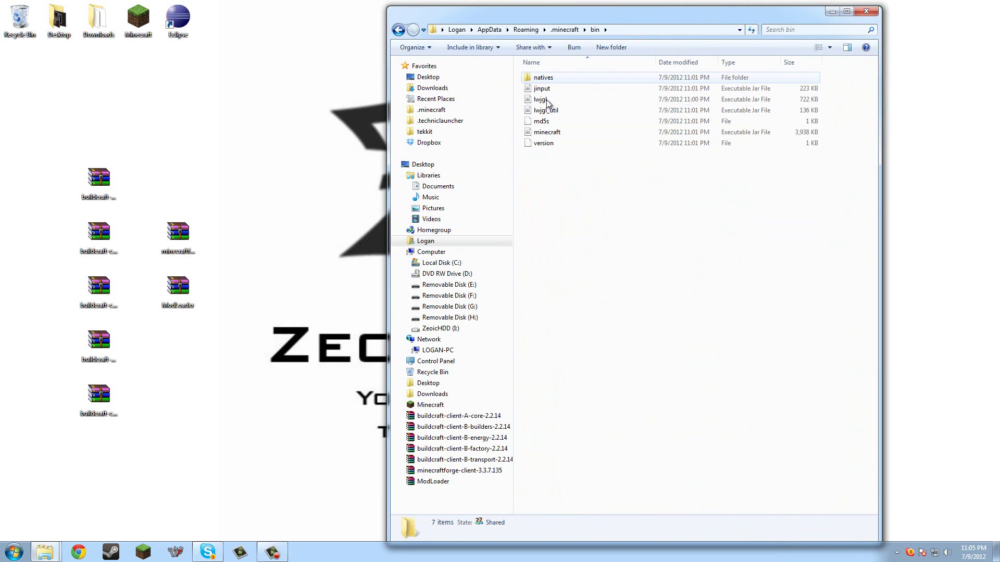
right_click(555, 131)
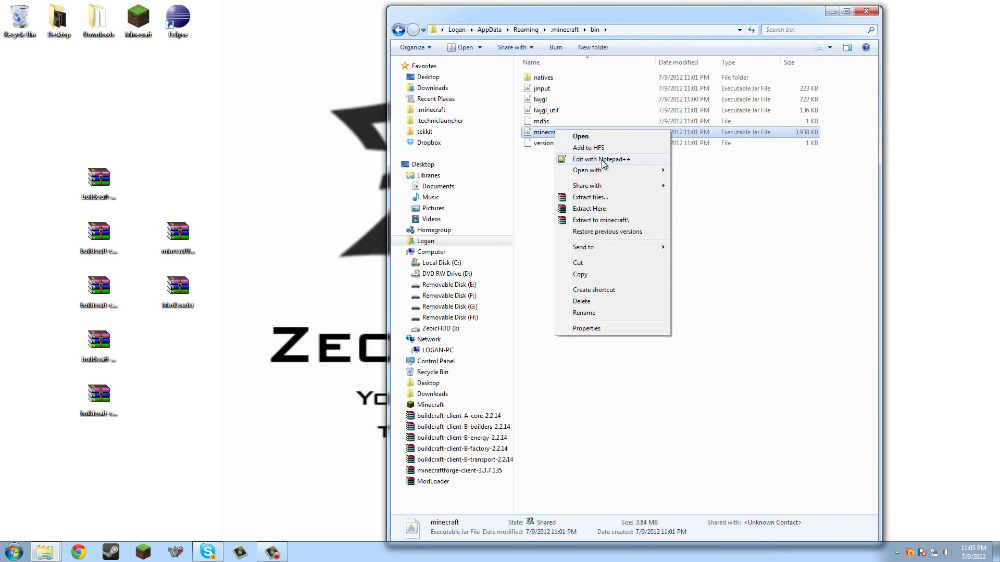
mouse_move(602, 171)
click(678, 199)
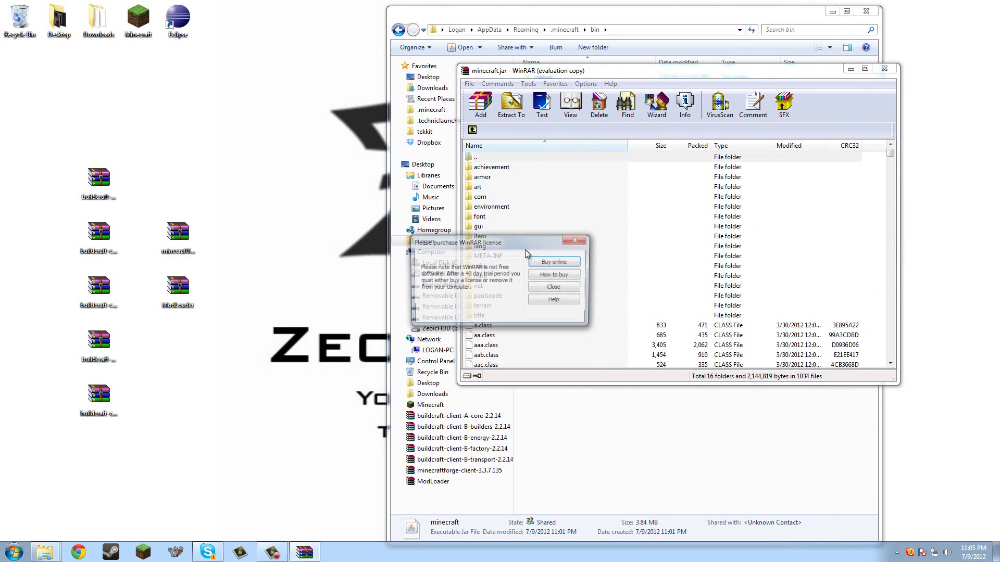
Step: Dismiss the licence reminder and delete the META-INF folder from minecraft.jar
click(610, 279)
click(518, 248)
click(502, 258)
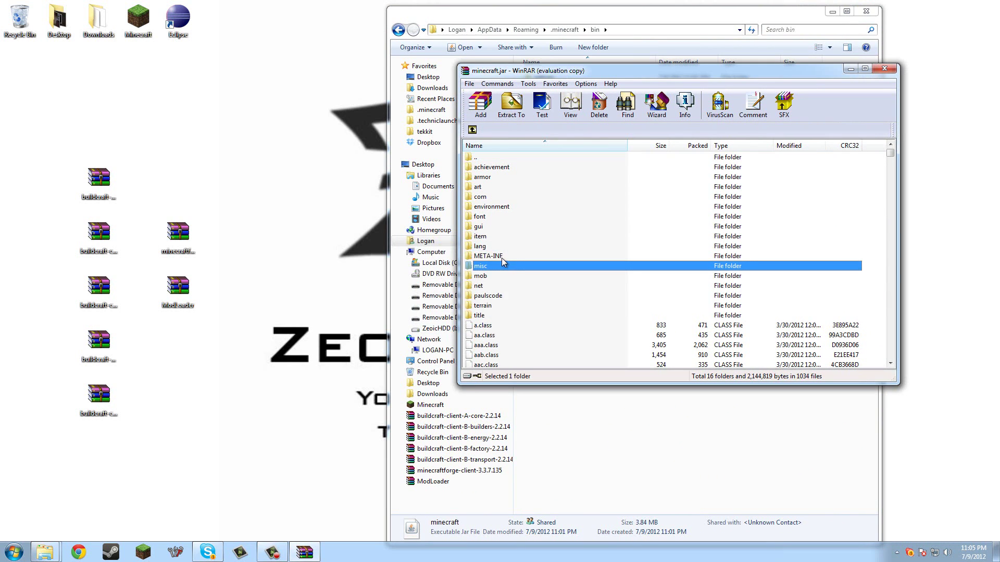
key(Delete)
key(Return)
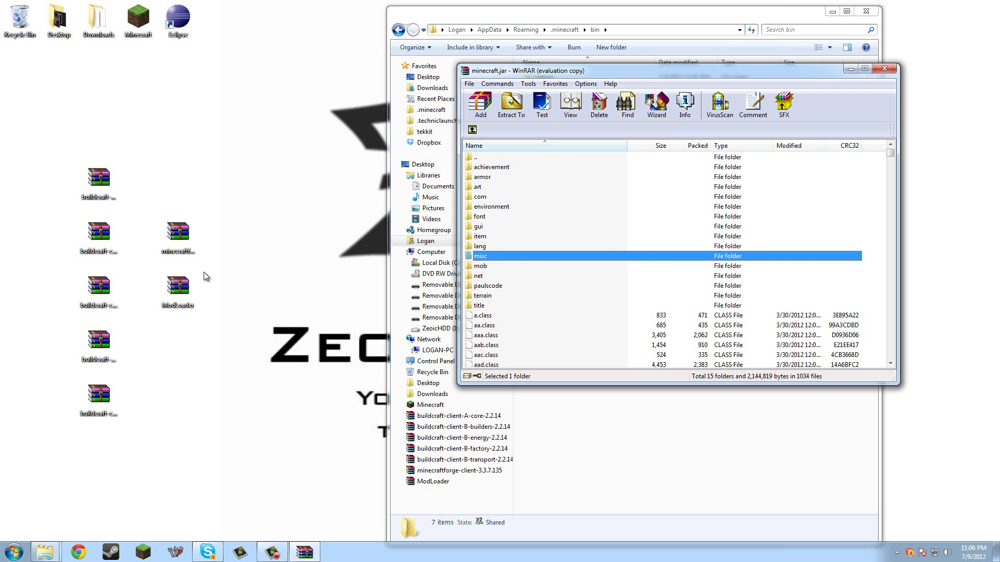
Step: Copy all ModLoader.zip files into minecraft.jar and close ModLoader.zip
double_click(180, 284)
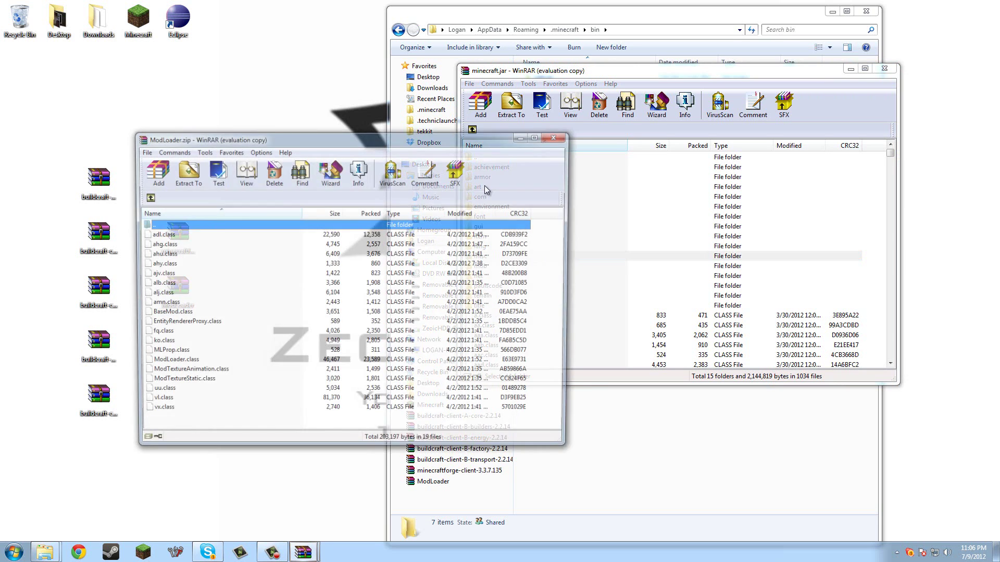
drag(472, 136, 394, 91)
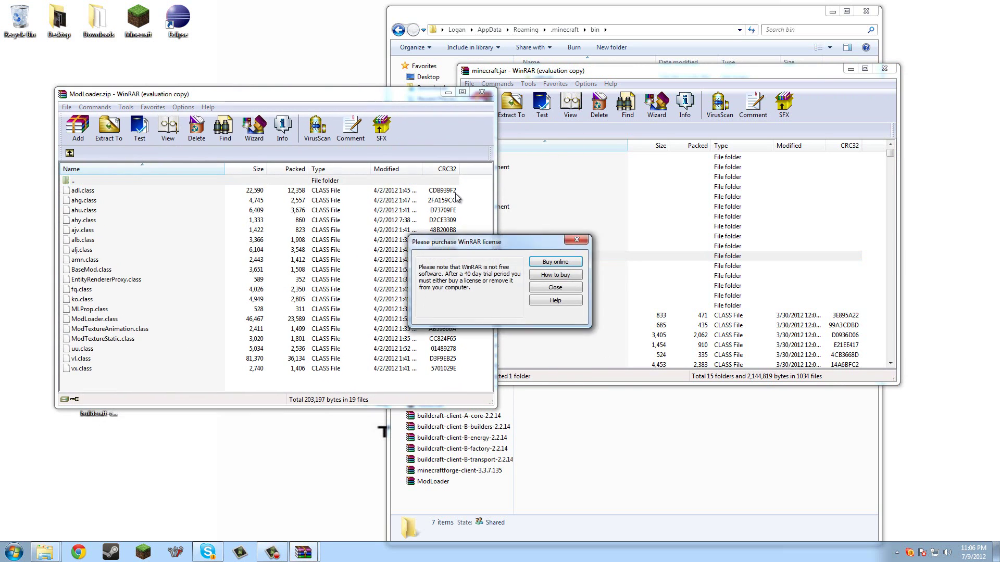
click(577, 239)
key(ctrl+a)
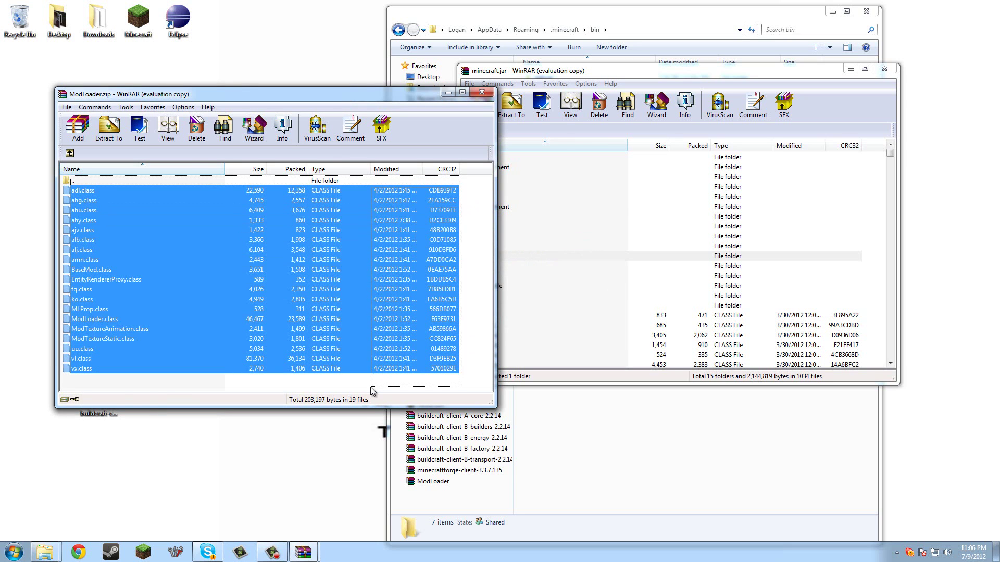
mouse_move(448, 205)
mouse_down()
mouse_move(471, 347)
mouse_move(559, 352)
mouse_up()
click(525, 372)
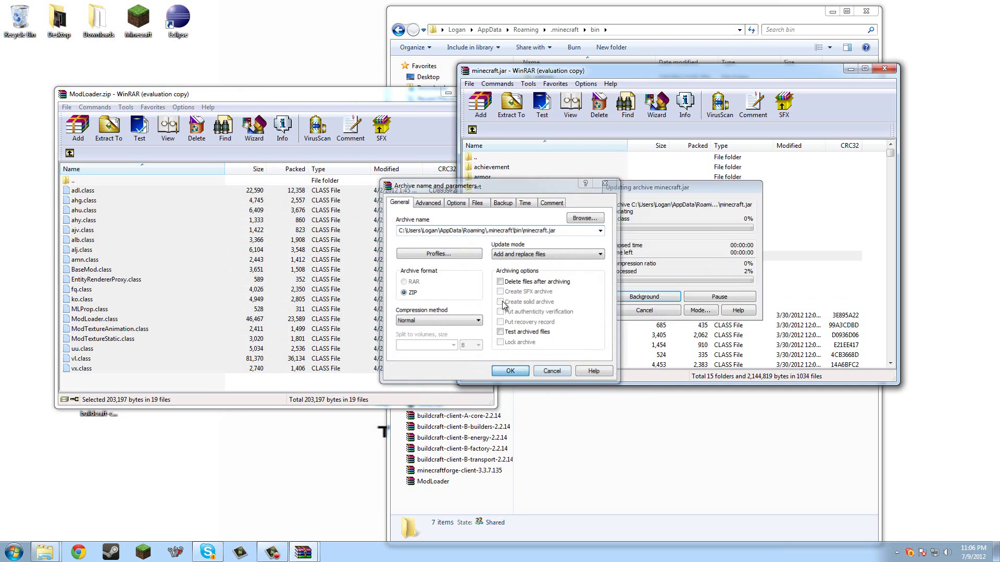
click(417, 100)
click(482, 93)
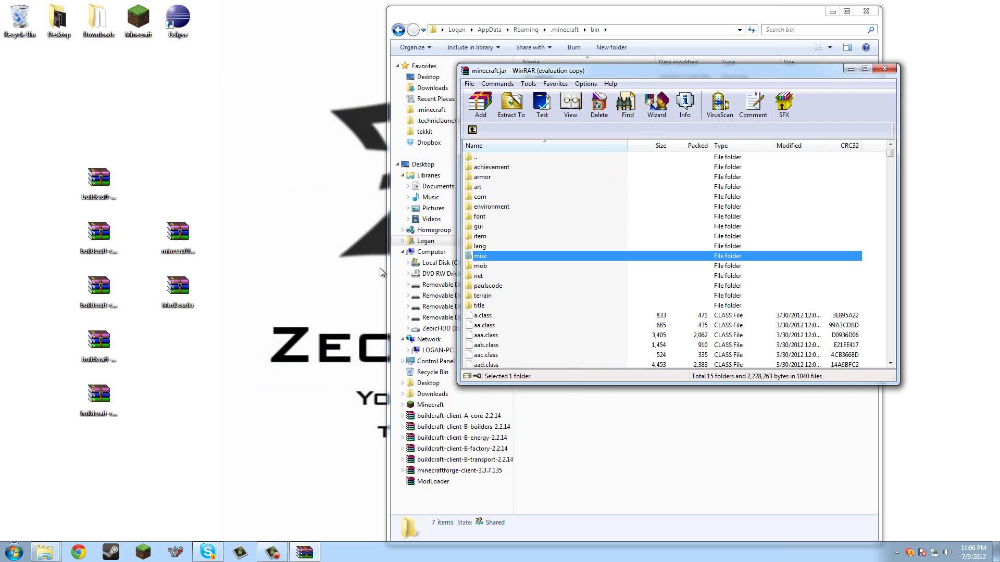
Step: Copy all Minecraft Forge 3.3.7.135 files into minecraft.jar, then close the Forge zip and minecraft.jar
double_click(180, 237)
drag(359, 95, 332, 70)
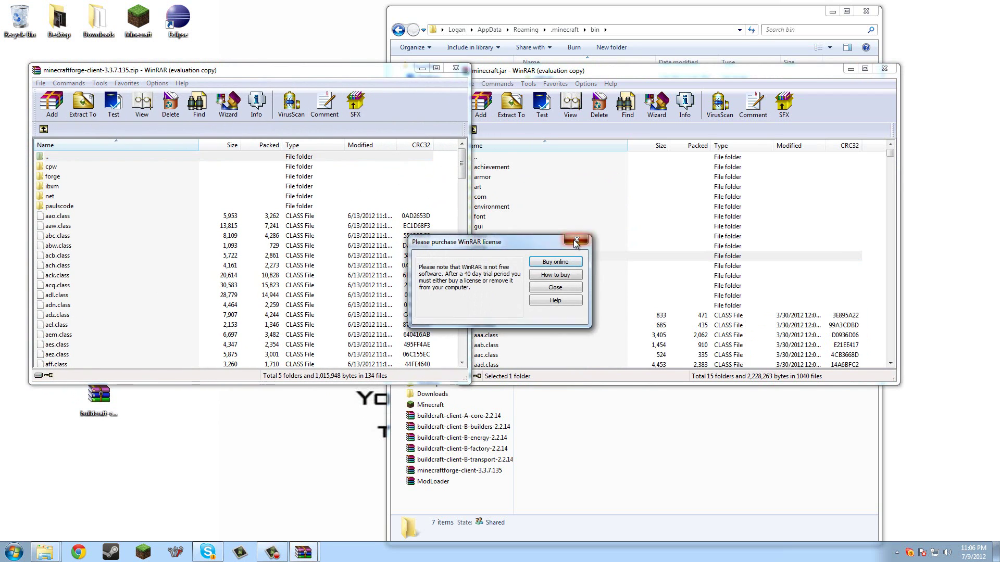
click(576, 239)
drag(439, 169, 361, 381)
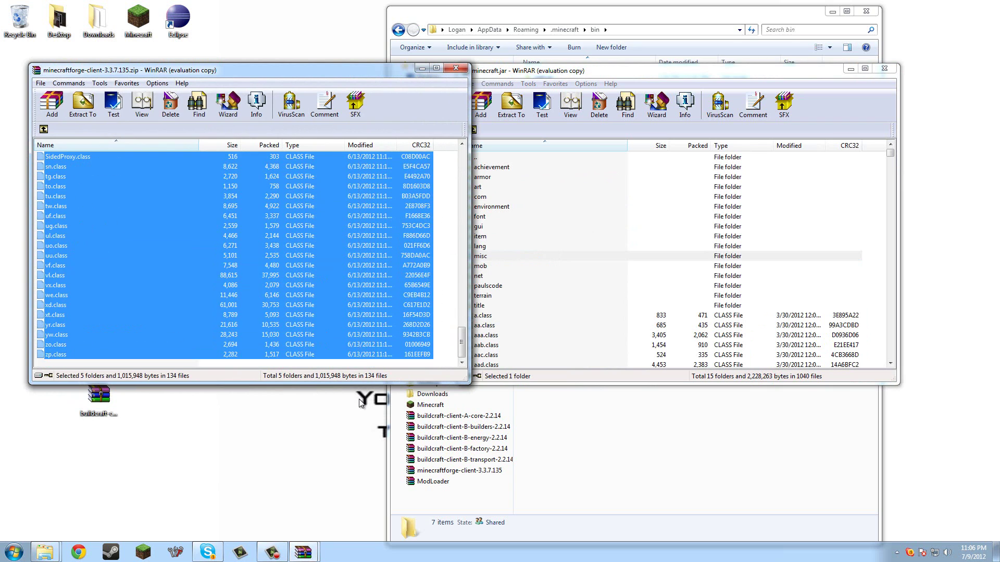
drag(382, 339, 531, 344)
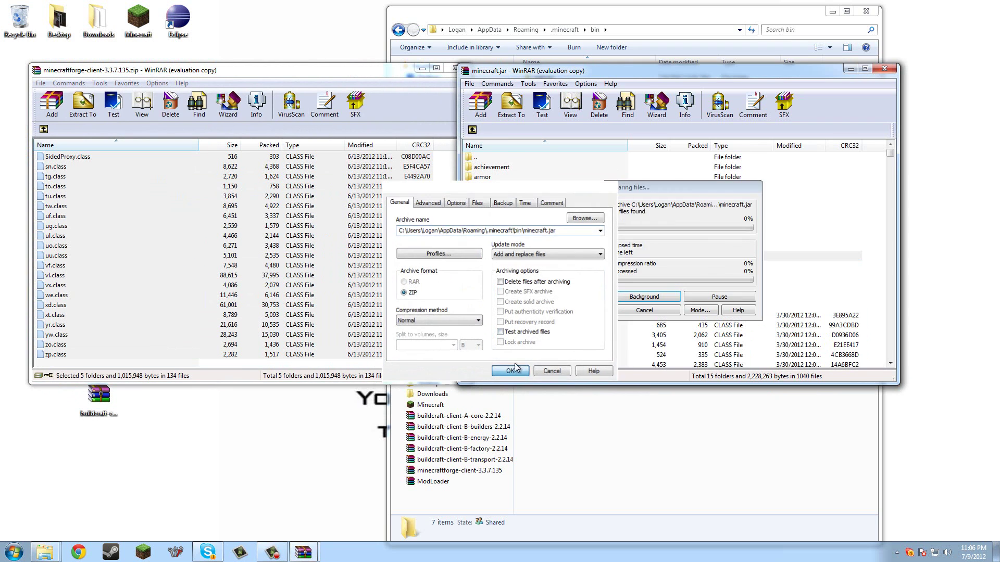
click(511, 371)
click(450, 69)
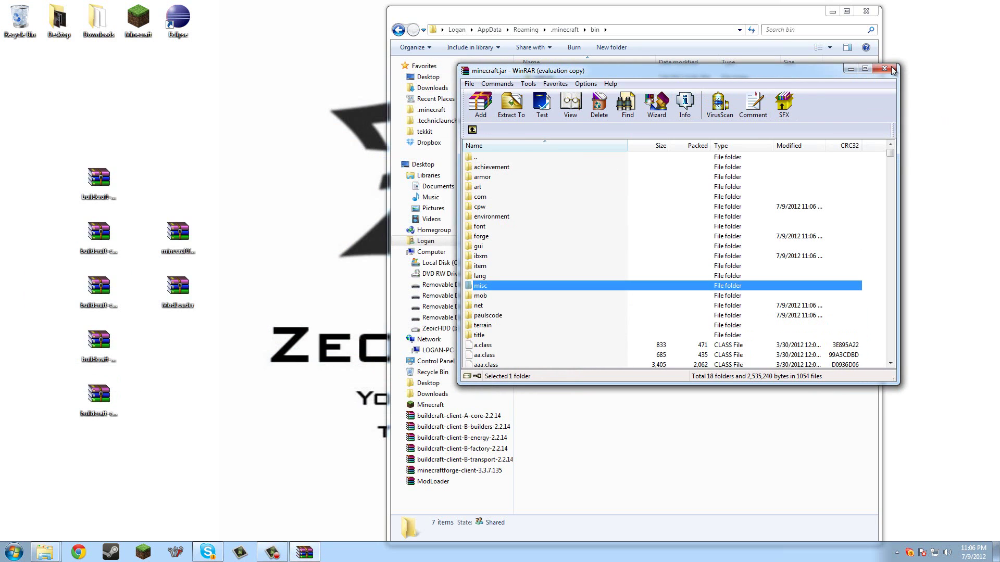
click(891, 70)
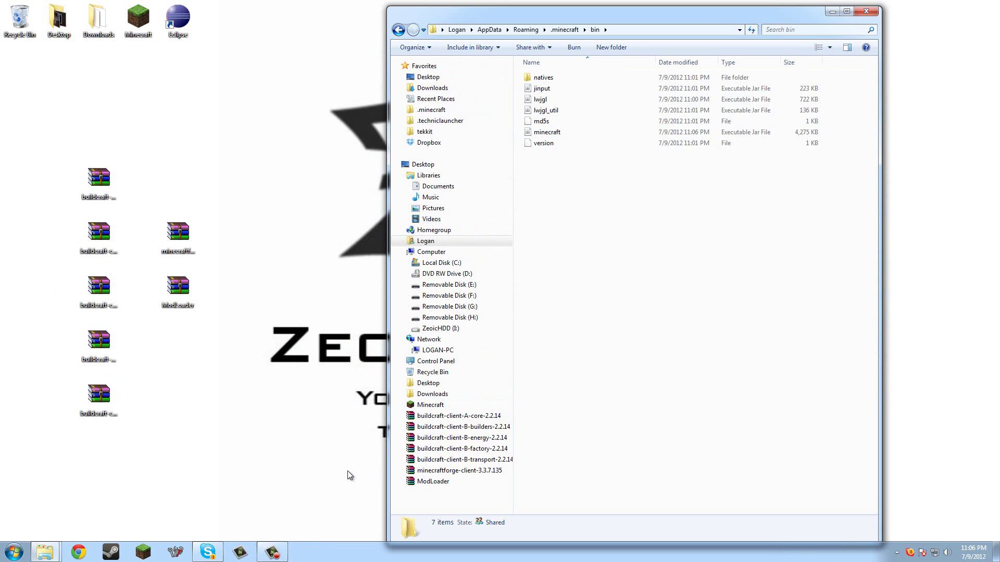
Step: Launch Minecraft 1.2.5, check Forge Mod Loader and mod_MinecraftForge in the Mods list, then quit
click(866, 12)
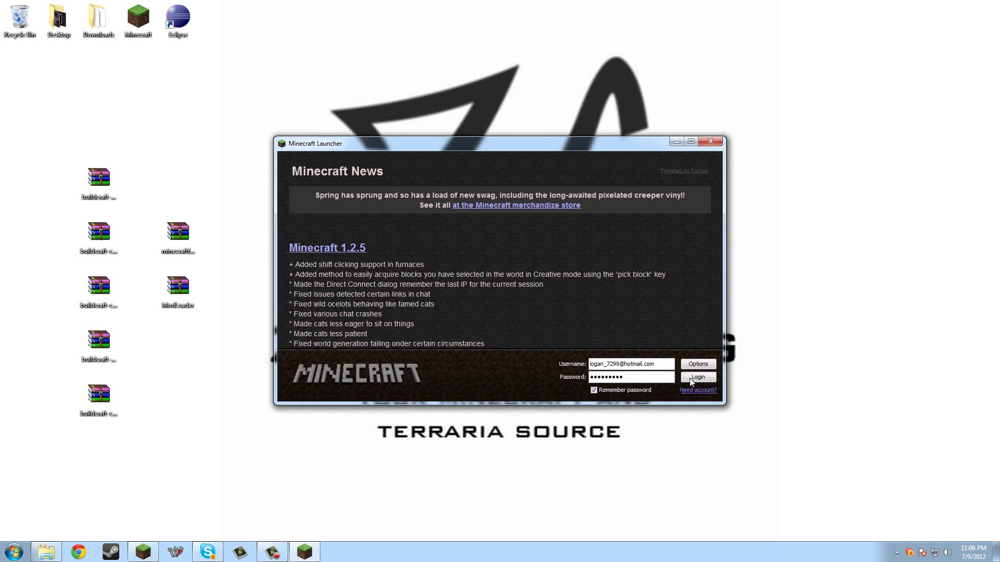
click(690, 385)
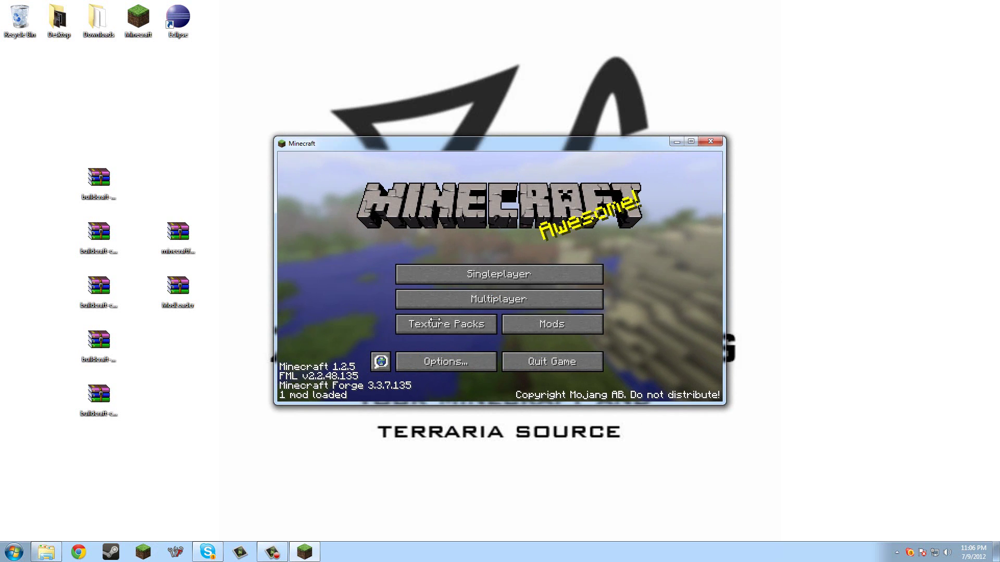
click(552, 324)
click(352, 255)
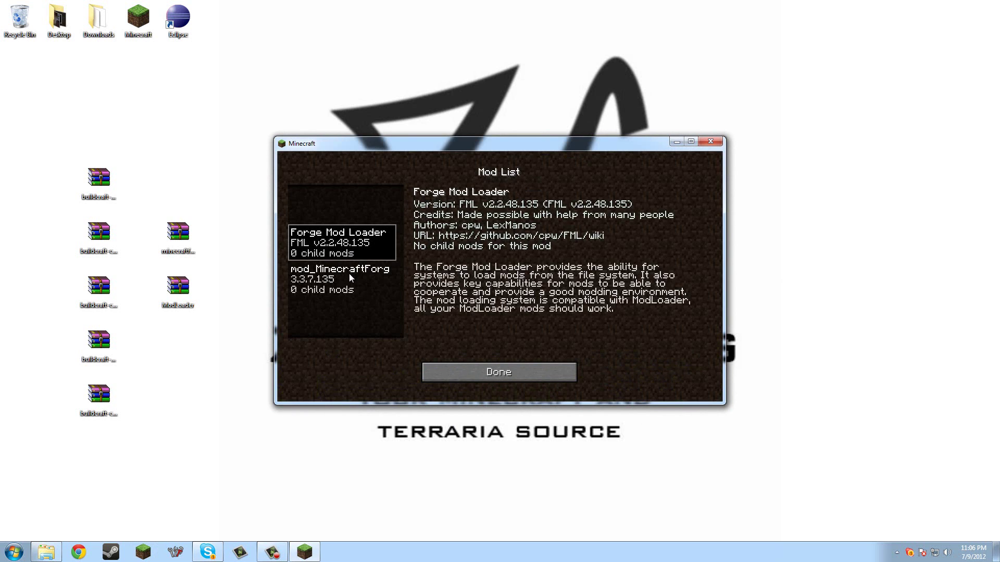
click(349, 274)
click(357, 246)
click(379, 274)
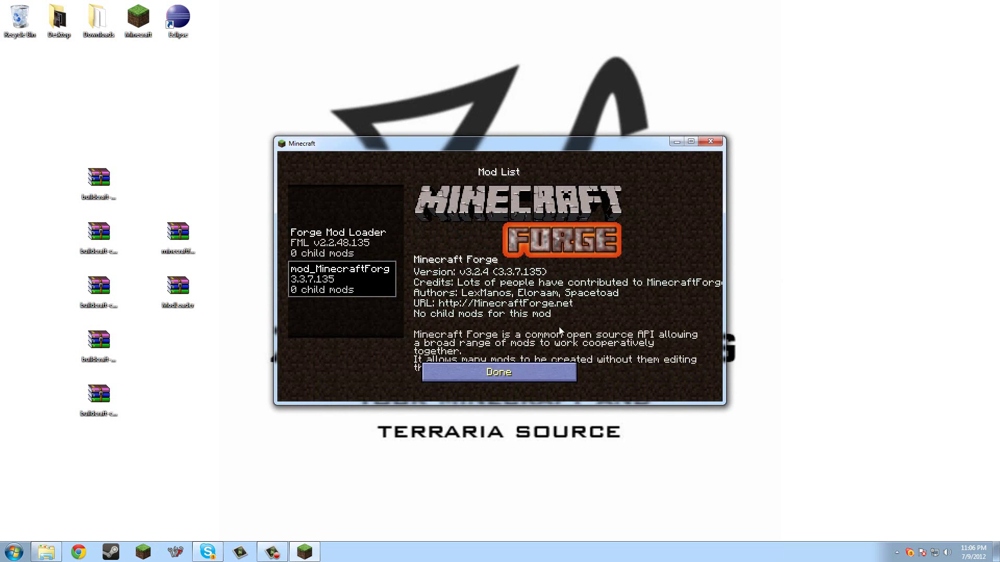
click(710, 142)
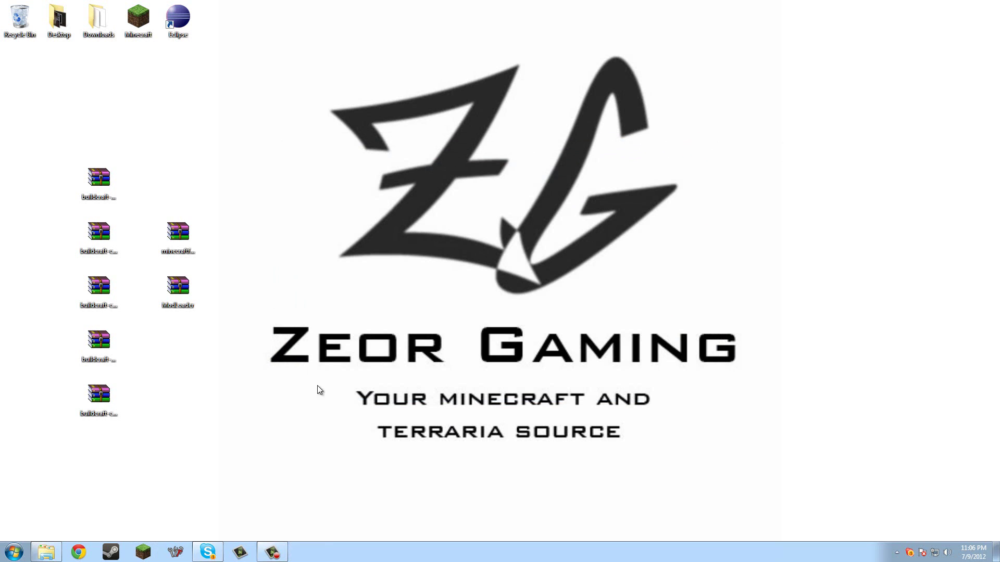
Step: Open the .minecraft mods folder through Run and %appdata%
click(22, 553)
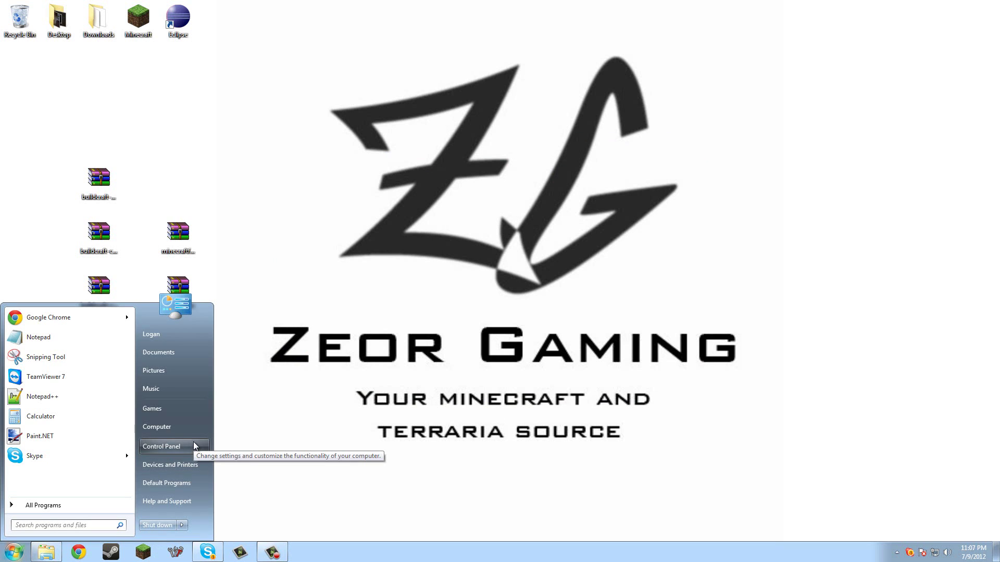
text(run)
key(Return)
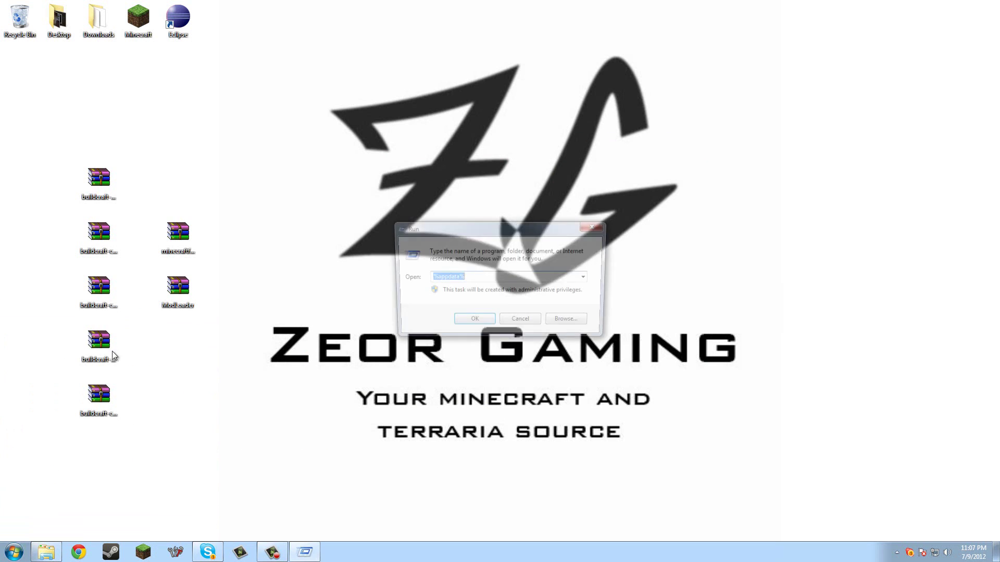
click(467, 323)
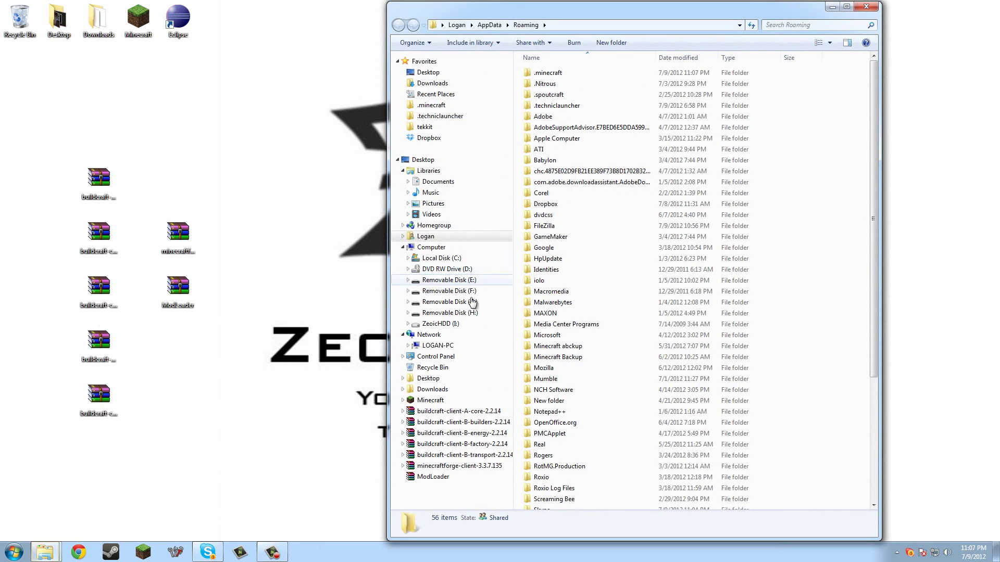
double_click(570, 73)
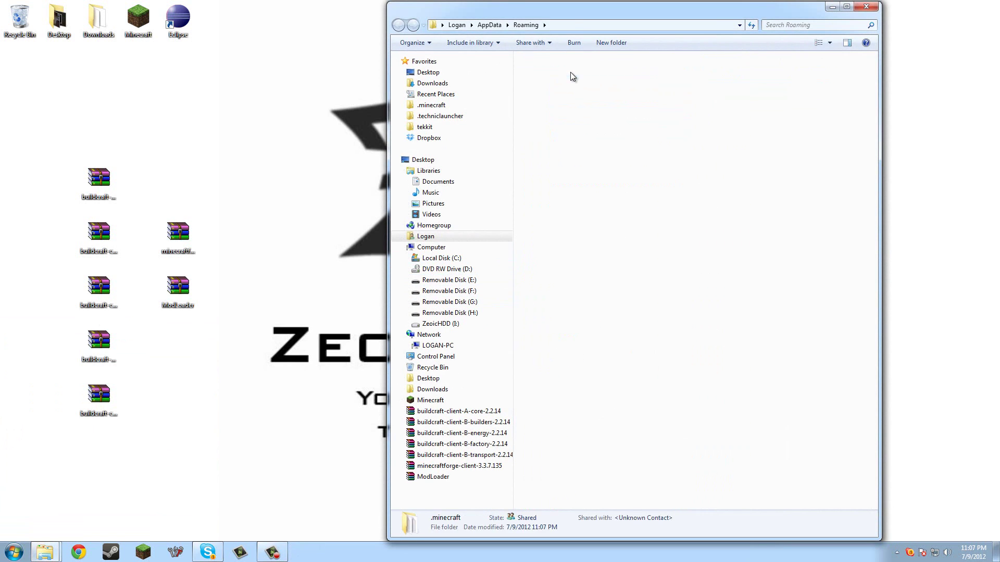
click(549, 97)
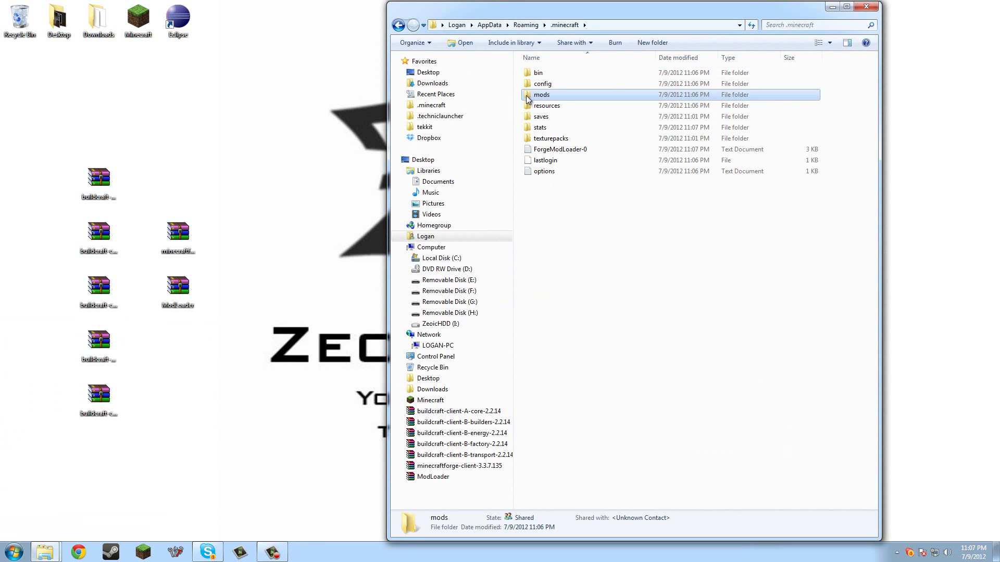
double_click(543, 96)
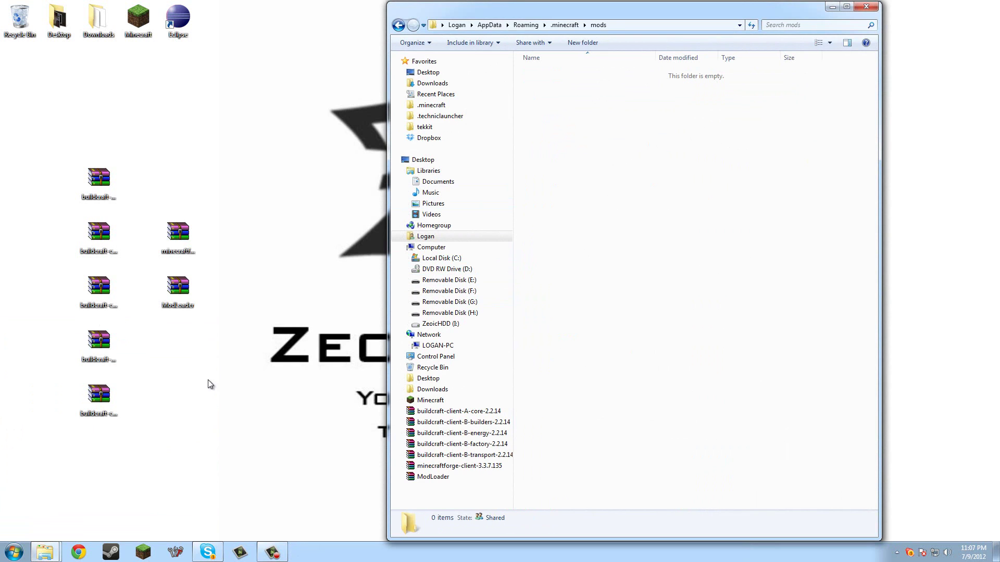
Step: Drag the five buildcraft-client archives from the desktop into mods and close the window
mouse_move(82, 440)
mouse_down()
mouse_move(104, 183)
mouse_move(395, 171)
mouse_move(613, 136)
mouse_up()
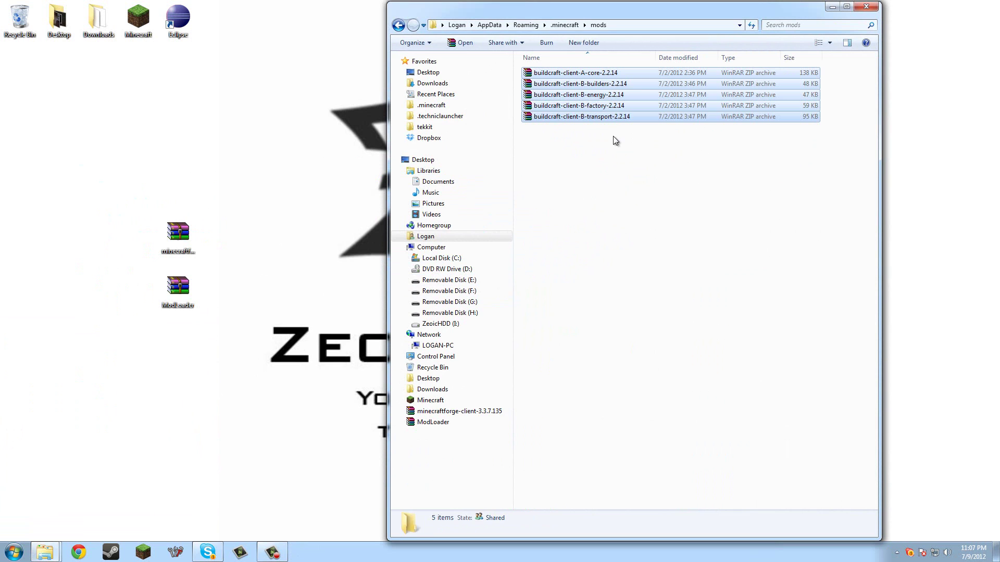
click(610, 165)
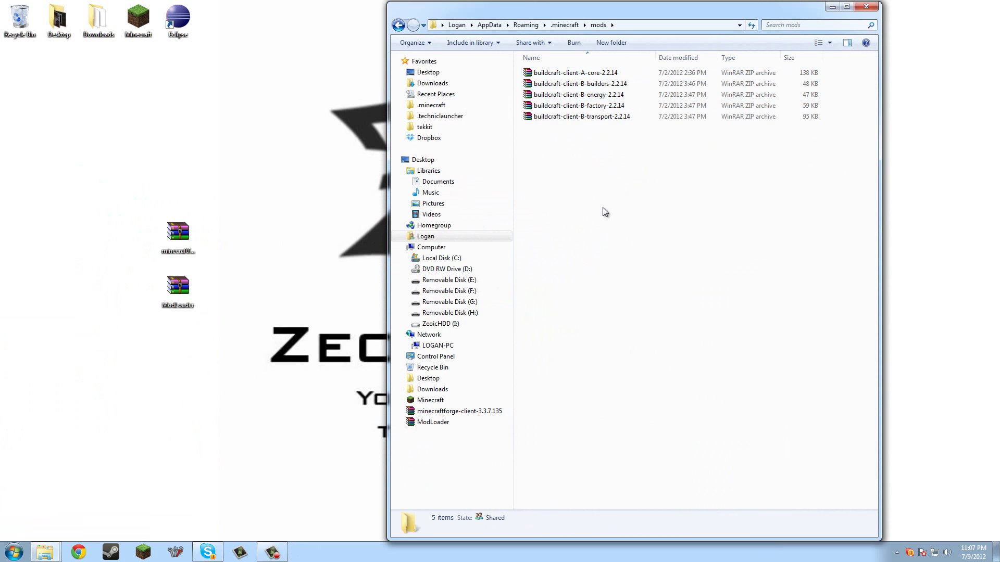
click(874, 9)
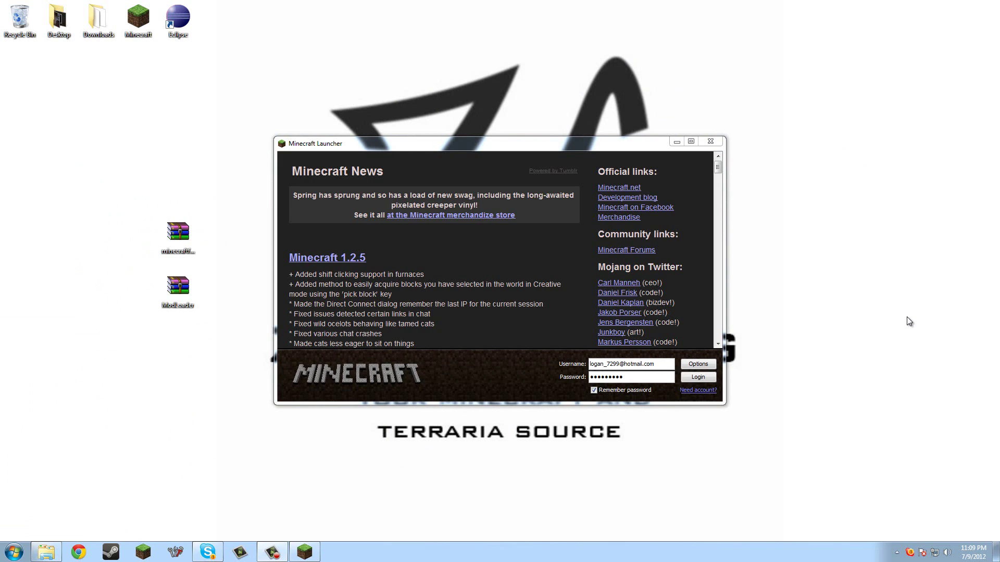
Step: Log in to Minecraft and bring up the Mod List of loaded mods
click(712, 378)
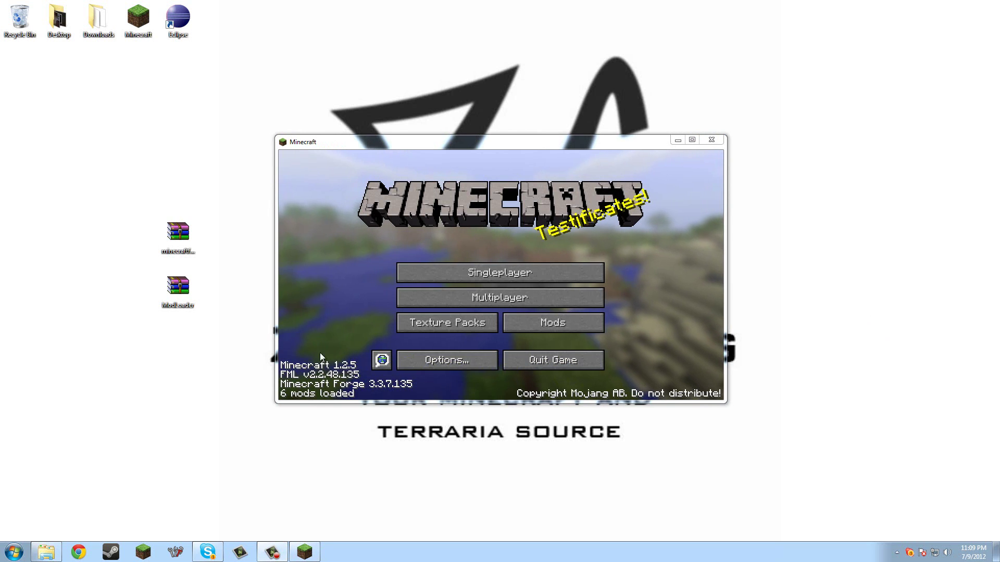
click(544, 321)
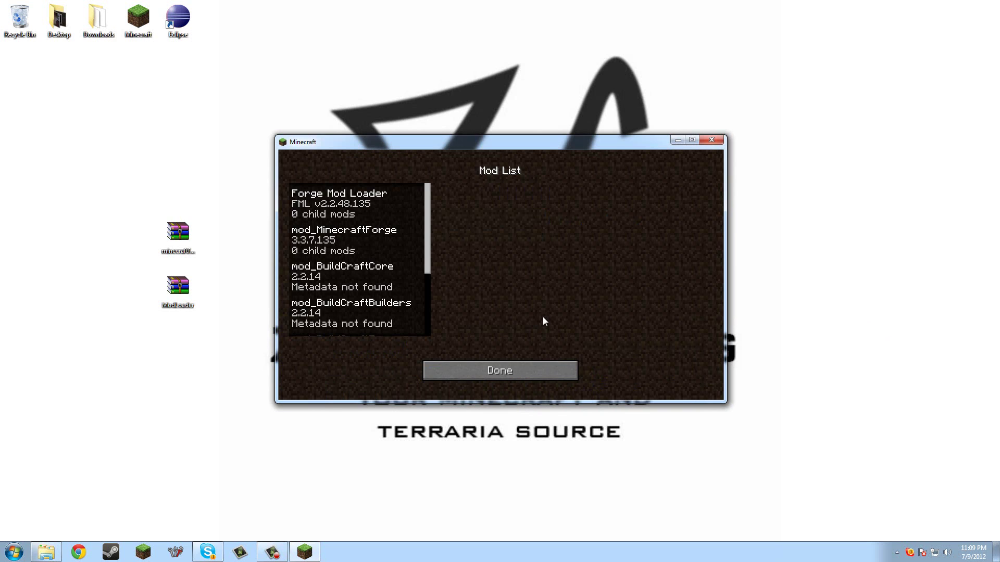
scroll(426, 216, down, 5)
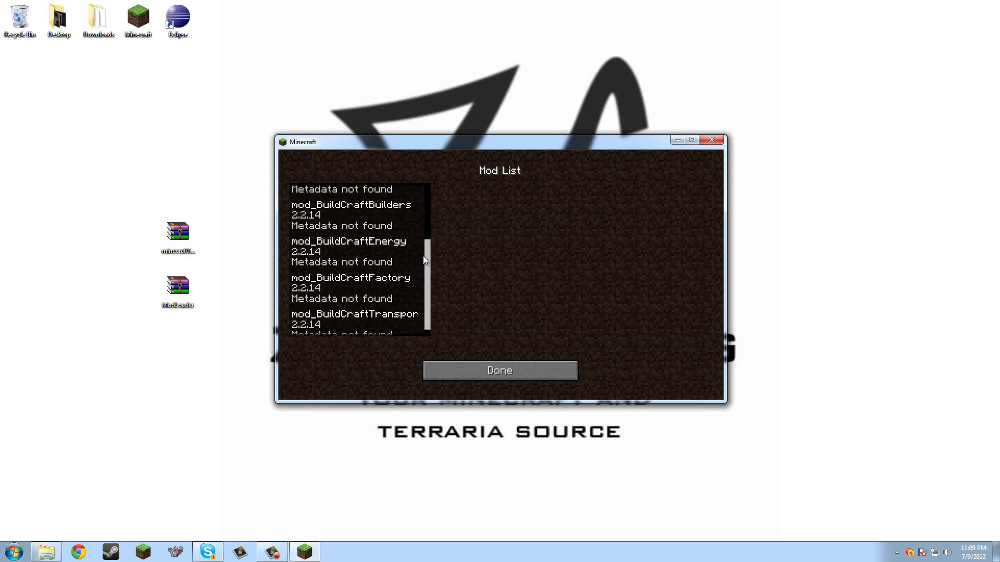
scroll(411, 258, up, 4)
Step: Check the BuildCraft Core, Builders, Energy, Factory and Transport entries, then close the list
click(406, 262)
click(393, 284)
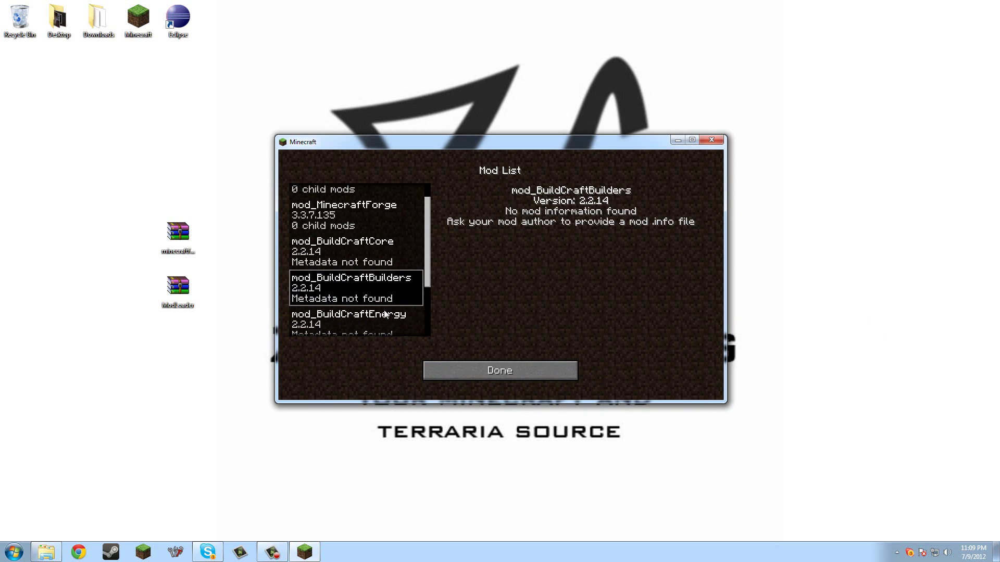
click(386, 316)
scroll(383, 305, down, 3)
click(372, 294)
click(368, 317)
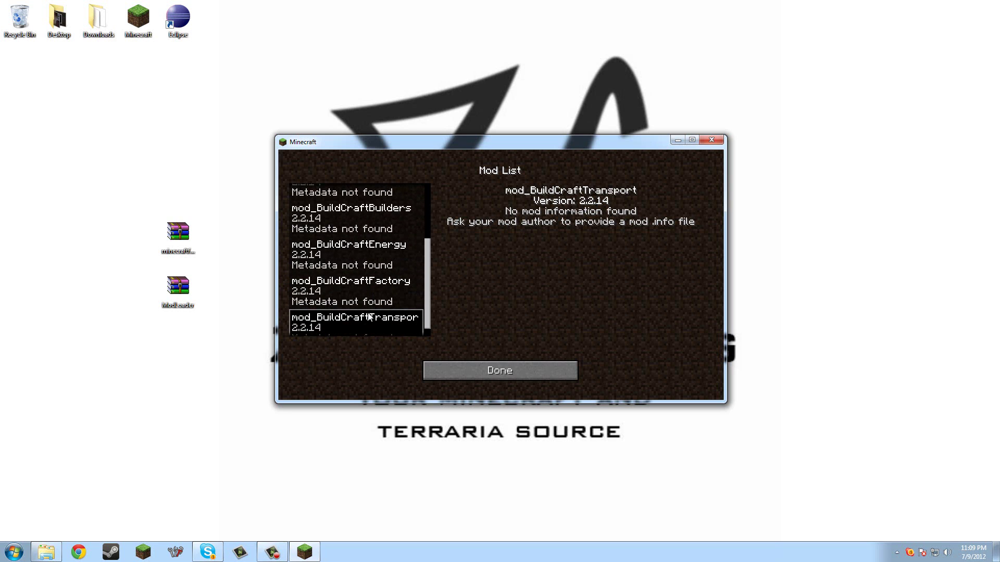
click(390, 248)
scroll(406, 332, down, 1)
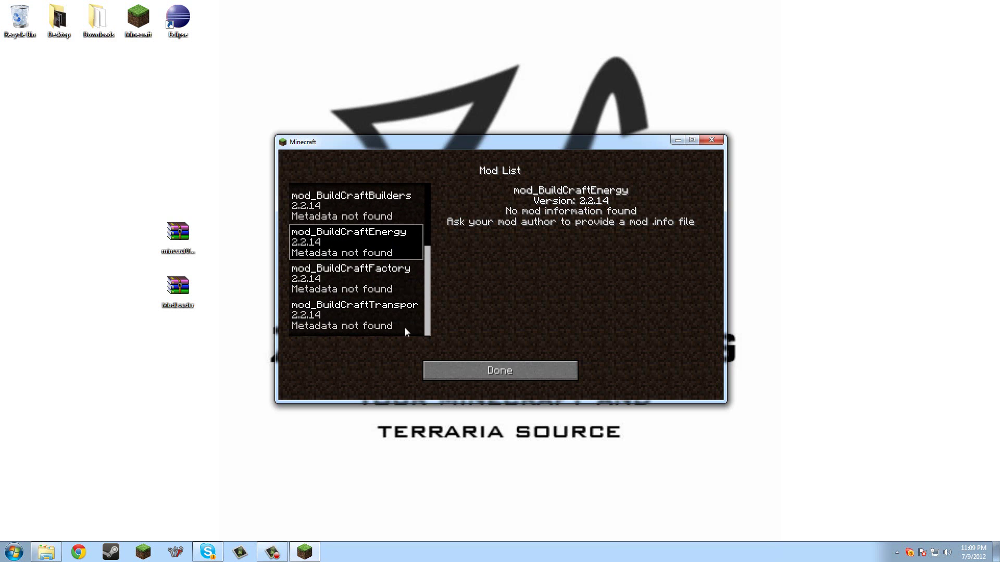
click(477, 369)
Step: Create a new singleplayer world with the game mode set to Creative
click(526, 274)
click(595, 358)
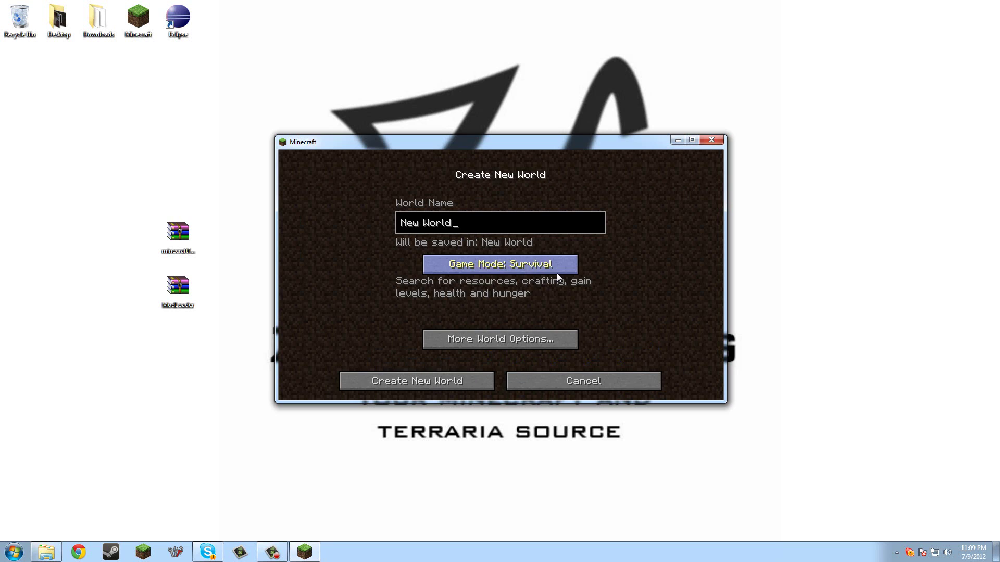
click(553, 271)
click(474, 374)
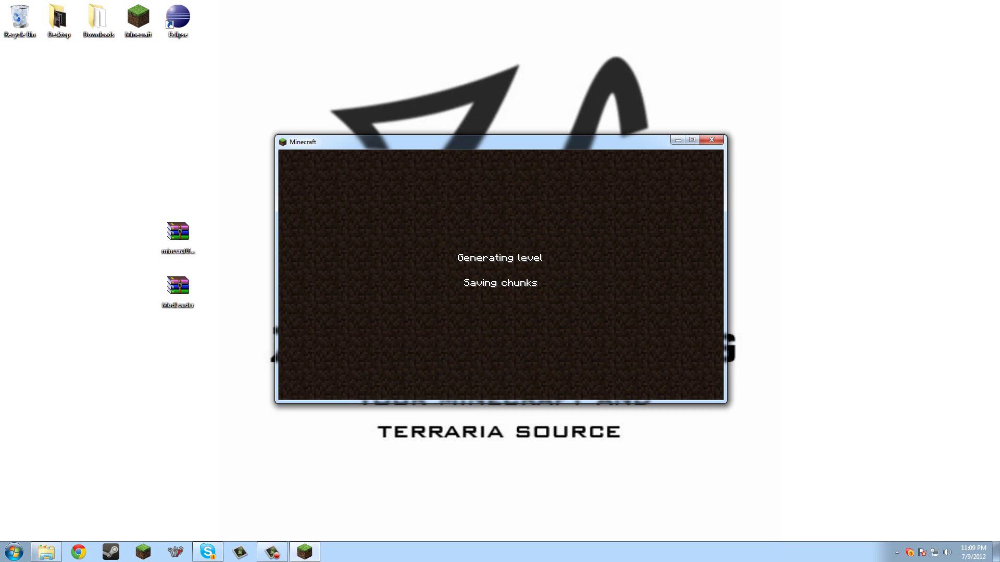
Step: Put a stack of Cobblestone Transport Pipes into the first hotbar slot
key(e)
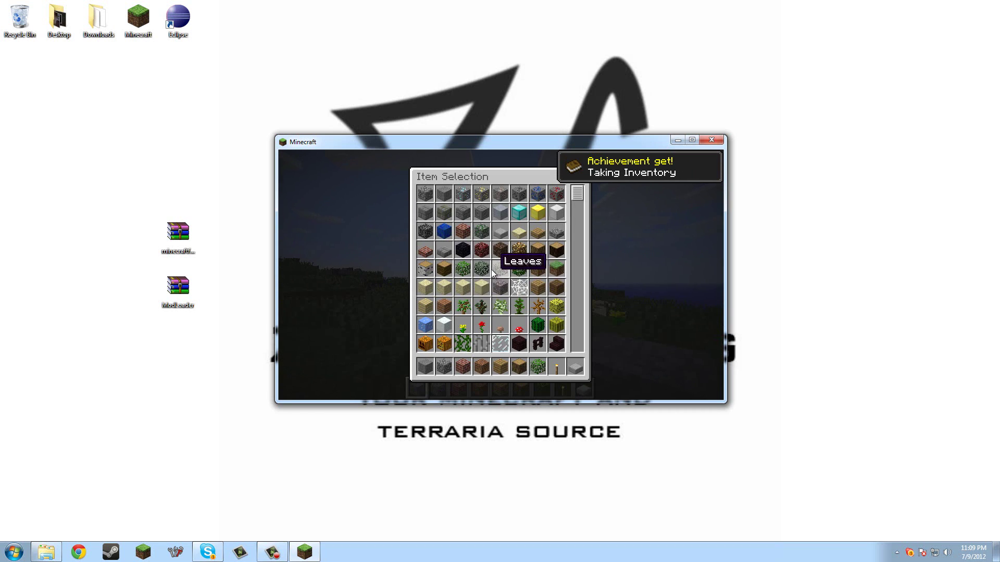
scroll(491, 260, down, 5)
scroll(493, 260, down, 8)
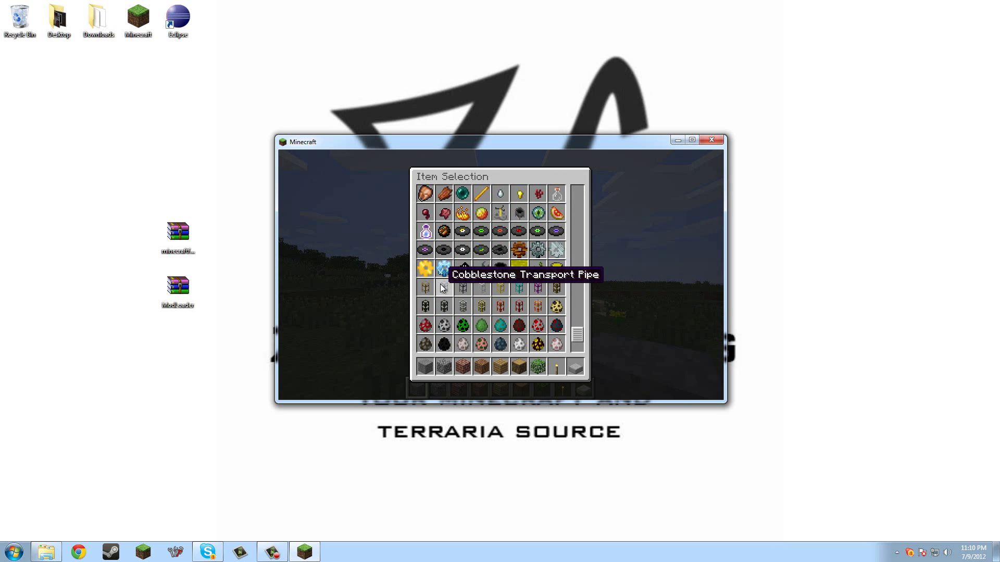
click(443, 287)
click(423, 371)
key(e)
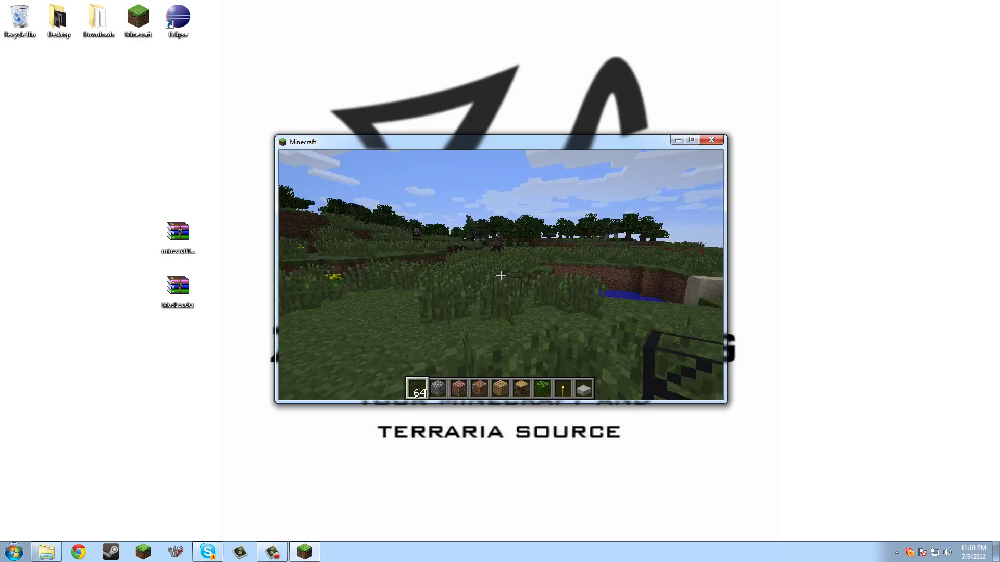
Step: Place four Cobblestone Transport Pipes on the grass
right_click(501, 275)
right_click(501, 275)
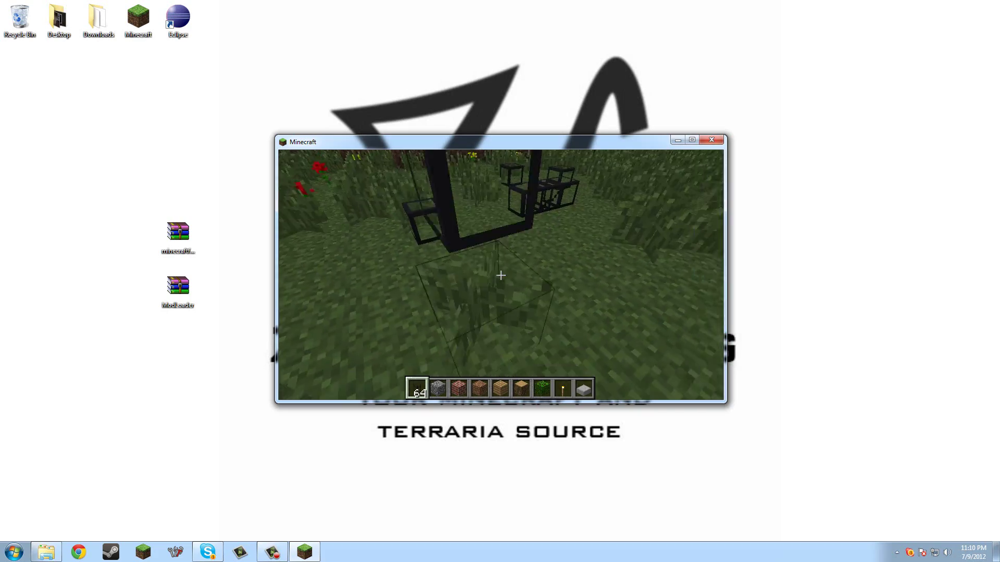
right_click(501, 275)
right_click(501, 275)
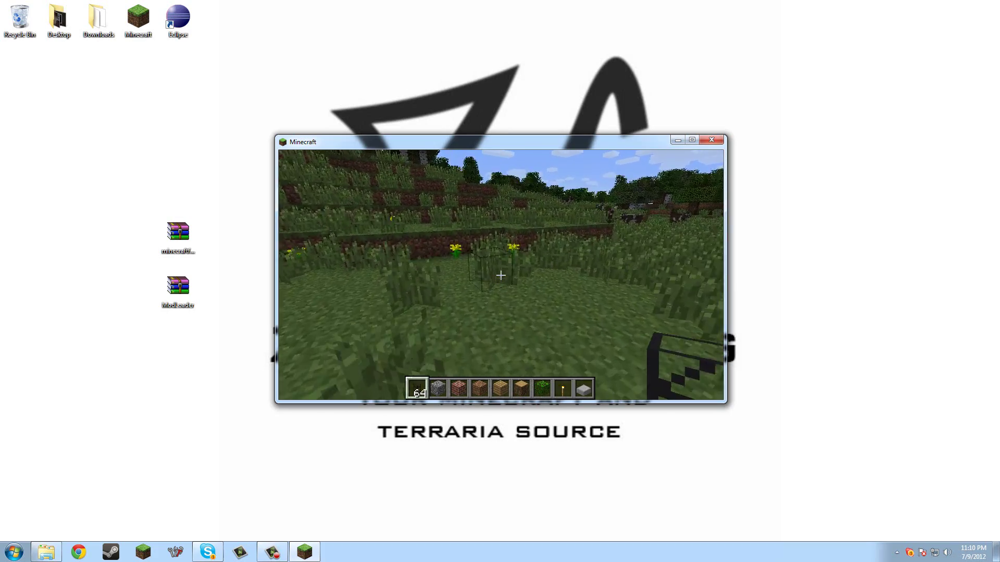
Step: Discard the pipe stack plus the Cobblestone, Bricks, Wooden Planks, Wood and Stone Slab from the hotbar
key(e)
click(425, 367)
click(434, 346)
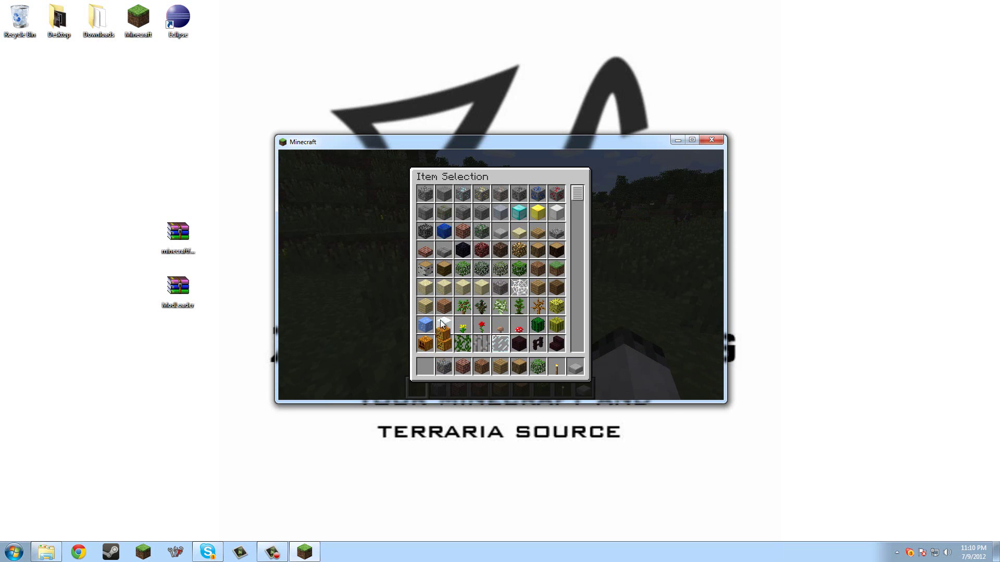
shift+click(444, 366)
shift+click(462, 367)
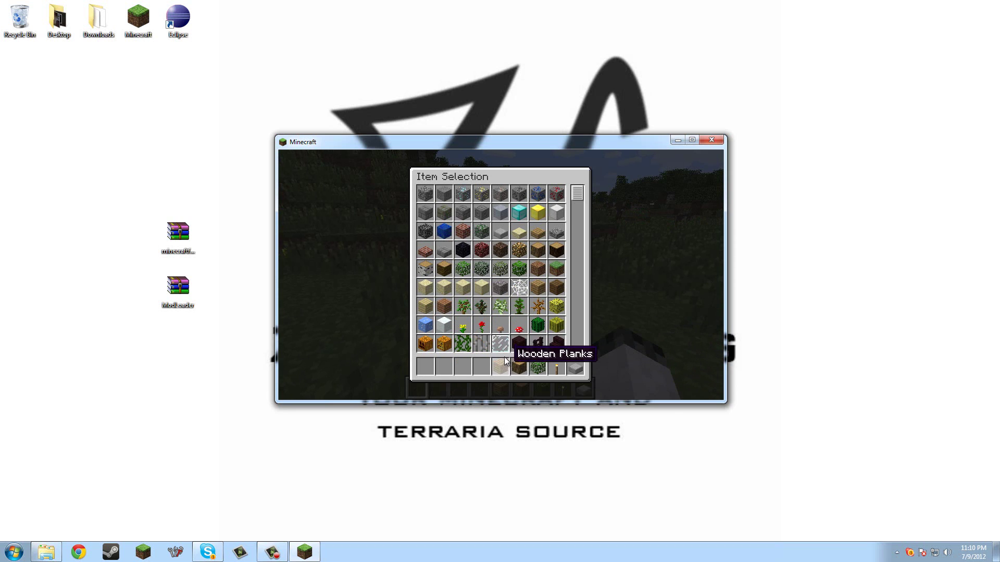
shift+click(501, 364)
shift+click(519, 368)
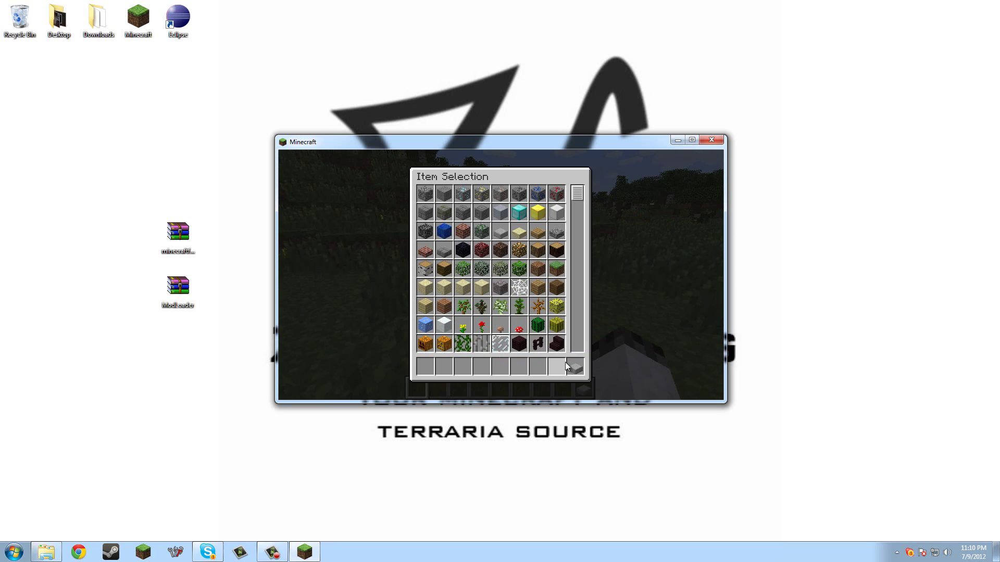
shift+click(576, 370)
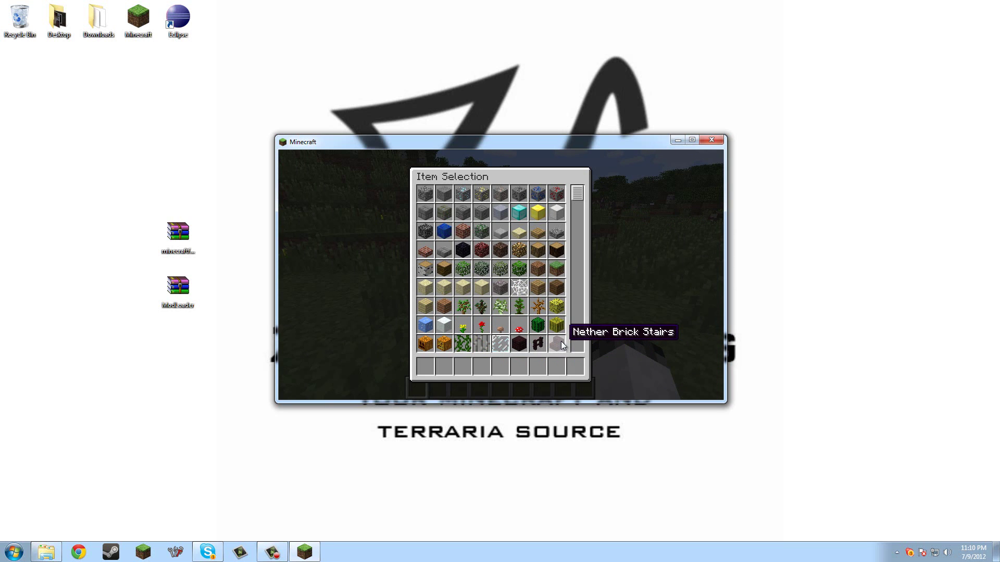